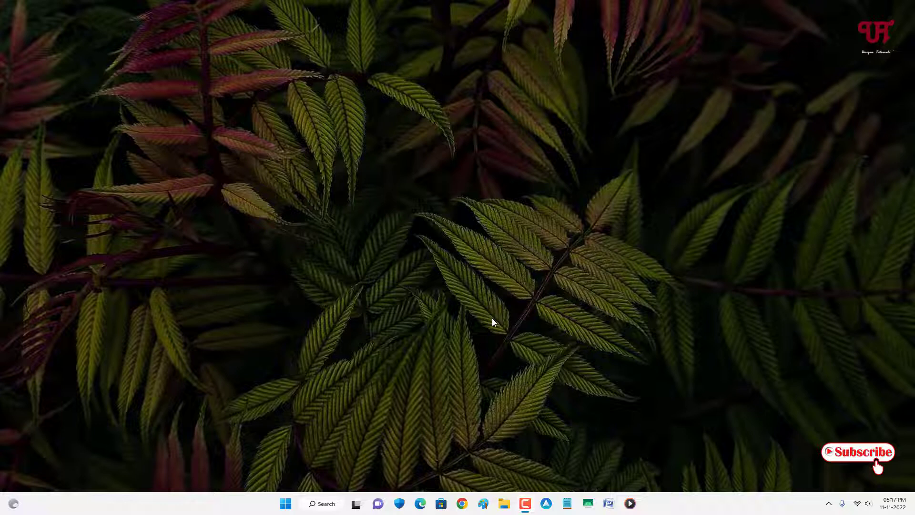
- Launch Settings from Start and go to System > About, showing 'To be filled by O.E.M.'
left_click(287, 505)
left_click(576, 277)
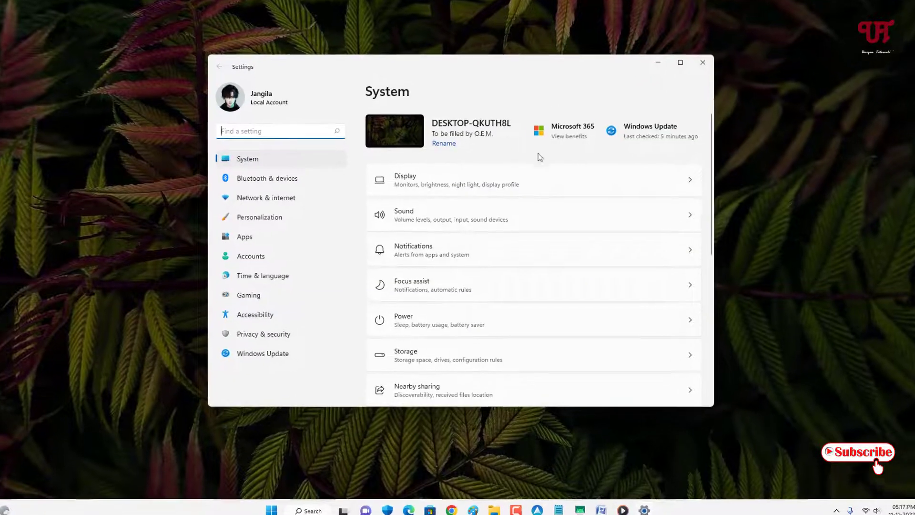
scroll(540, 157, "down", 5)
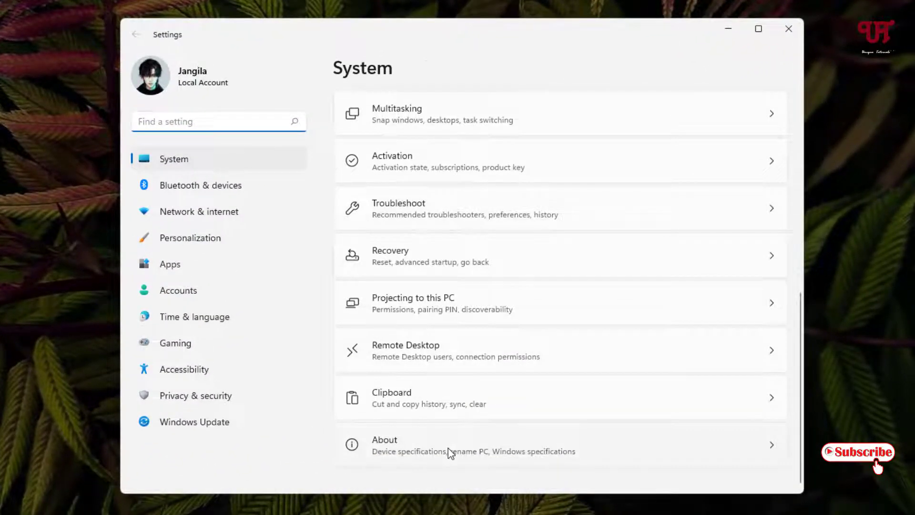
left_click(449, 450)
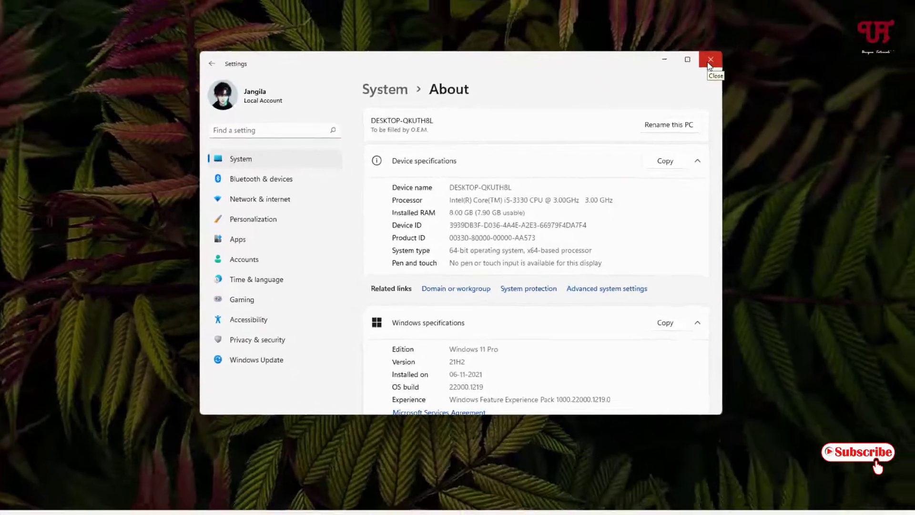
- Close Settings and run regedit from the Win+R Run dialog
left_click(788, 33)
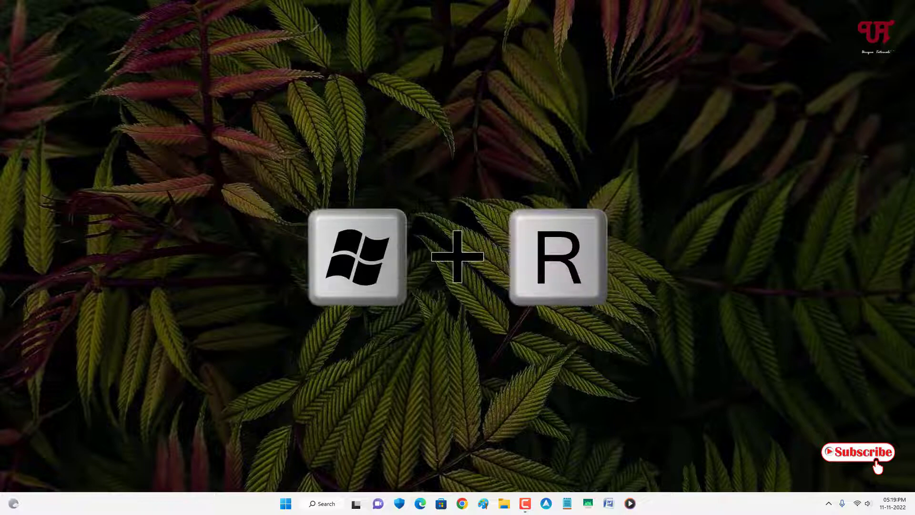
key("super+r")
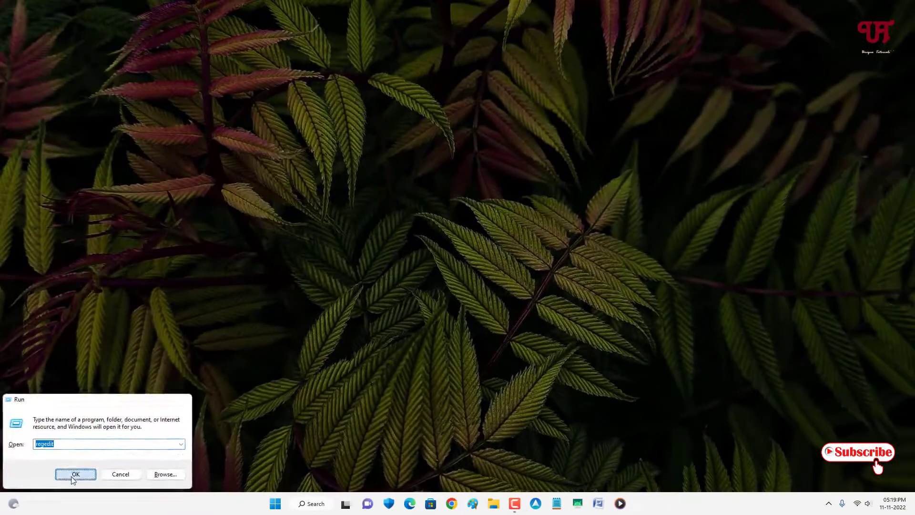
left_click(253, 382)
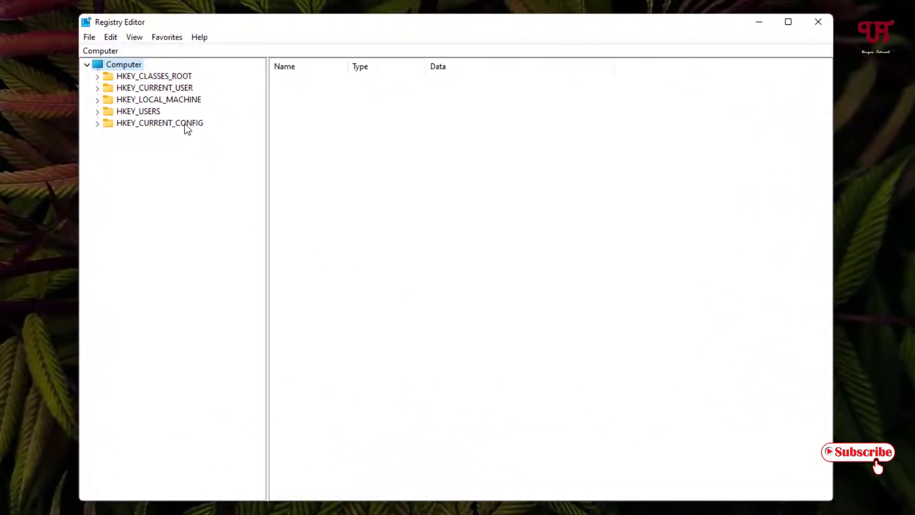
- Expand HKEY_LOCAL_MACHINE > SOFTWARE > Microsoft and scroll down toward Windows NT
left_click(159, 100)
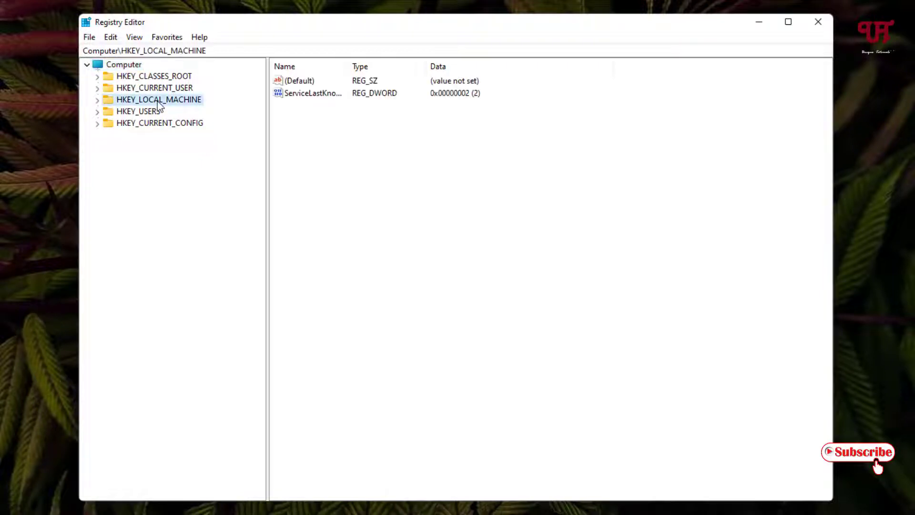
left_click(98, 100)
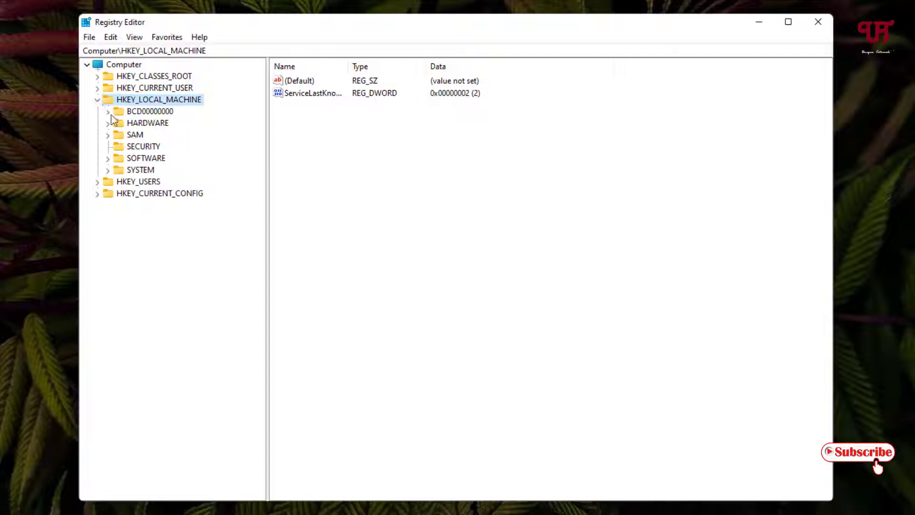
left_click(148, 162)
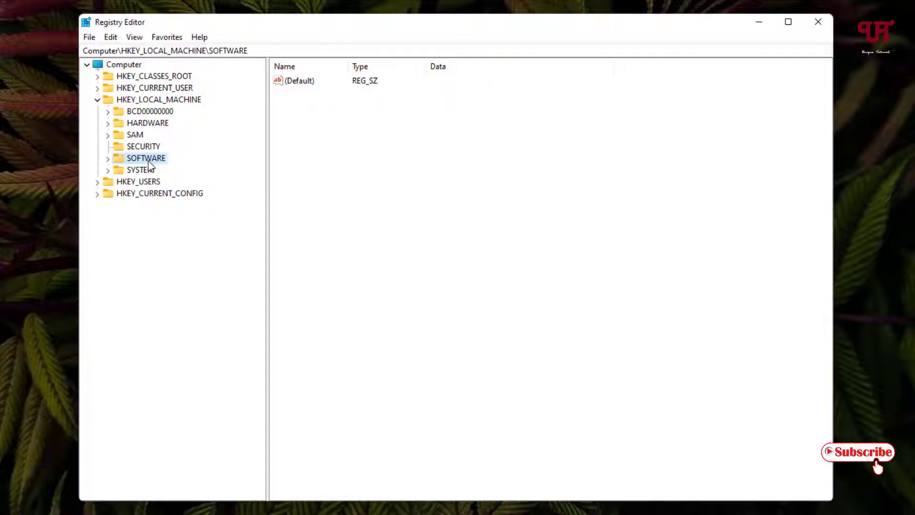
left_click(108, 160)
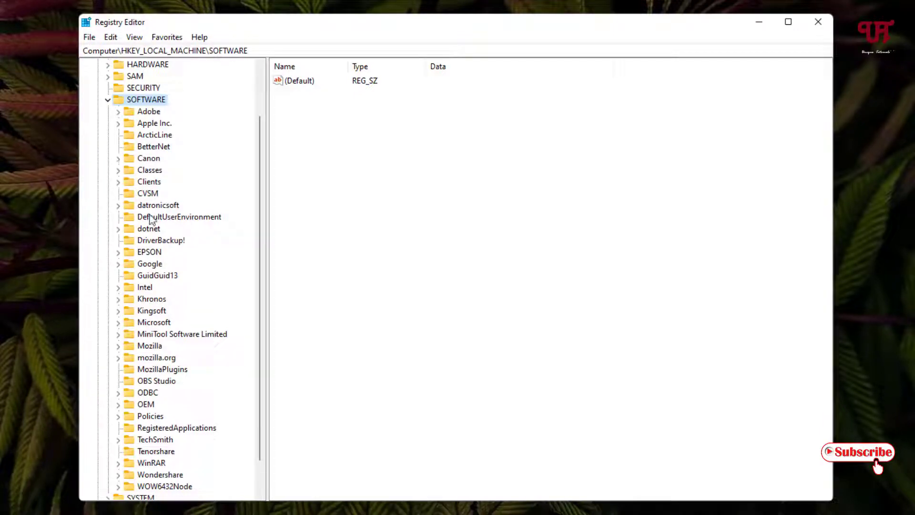
scroll(146, 301, "down", 1)
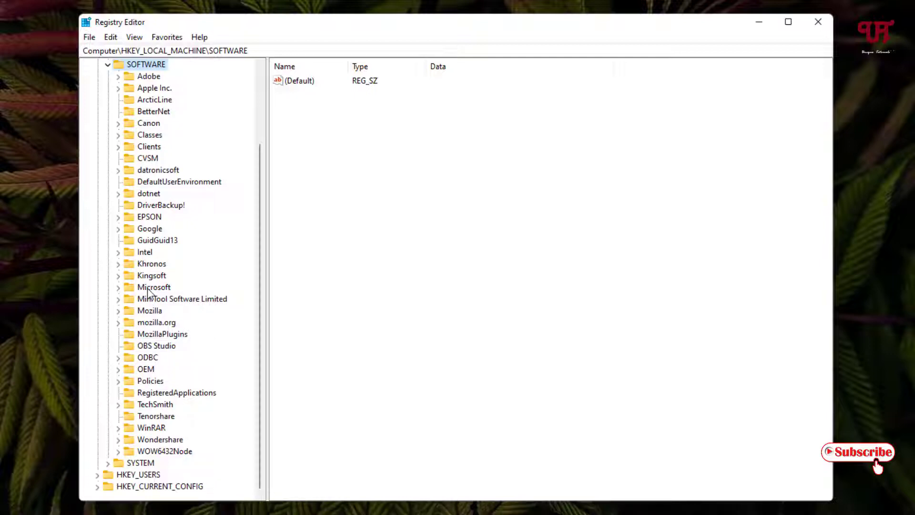
left_click(147, 288)
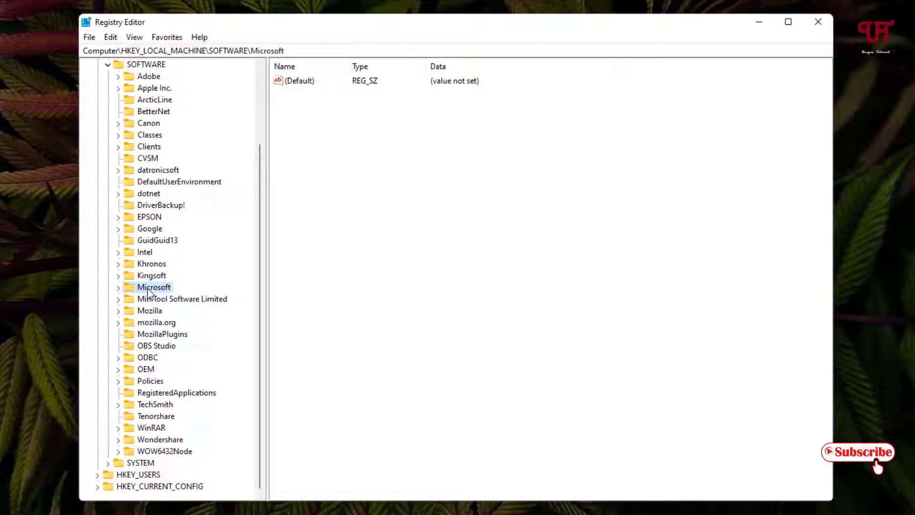
left_click(119, 288)
scroll(133, 294, "down", 7)
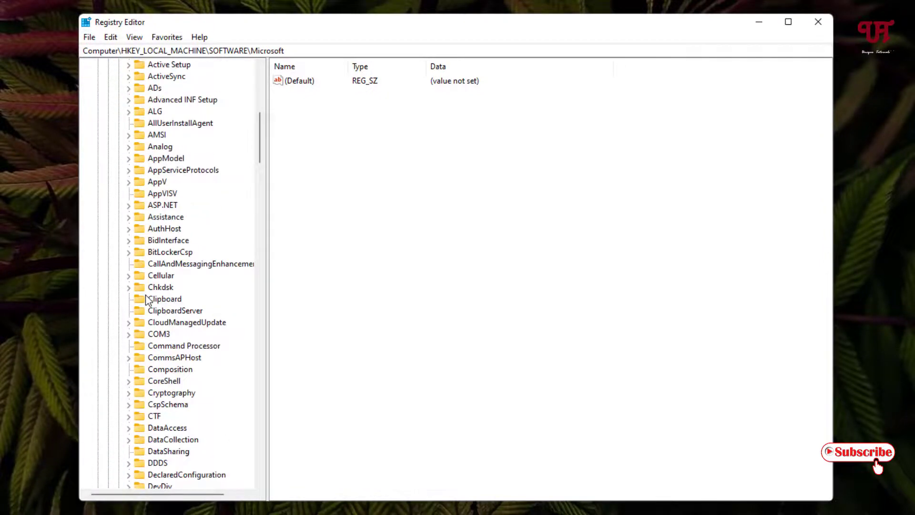
scroll(146, 295, "down", 20)
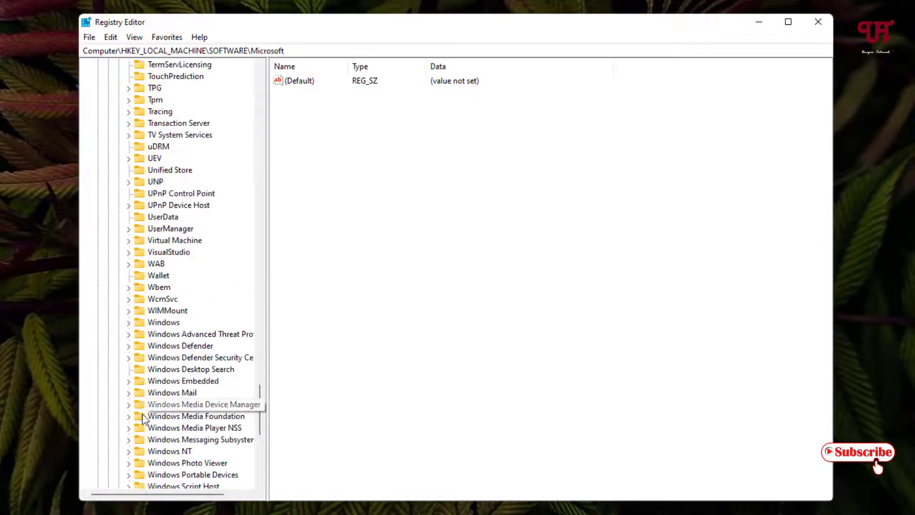
- Expand Windows NT and select and expand its CurrentVersion key
left_click(172, 454)
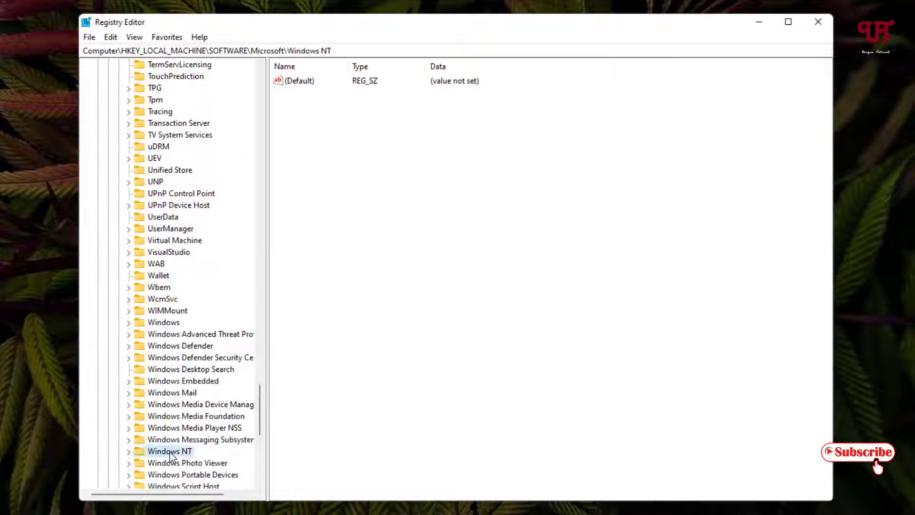
left_click(129, 452)
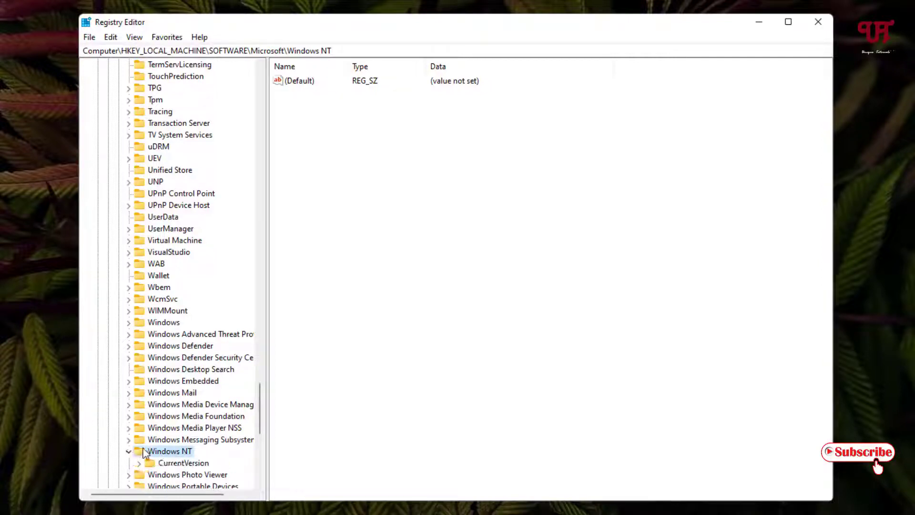
scroll(177, 429, "down", 2)
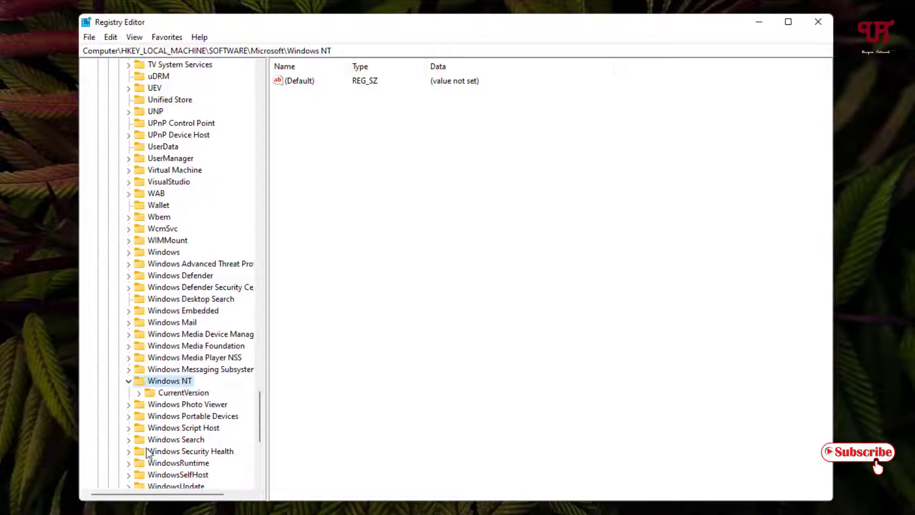
left_click(183, 397)
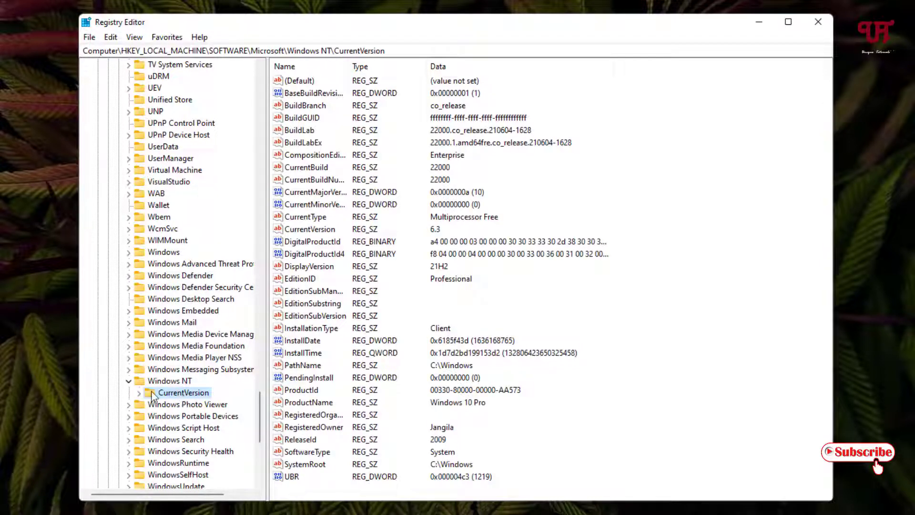
left_click(138, 393)
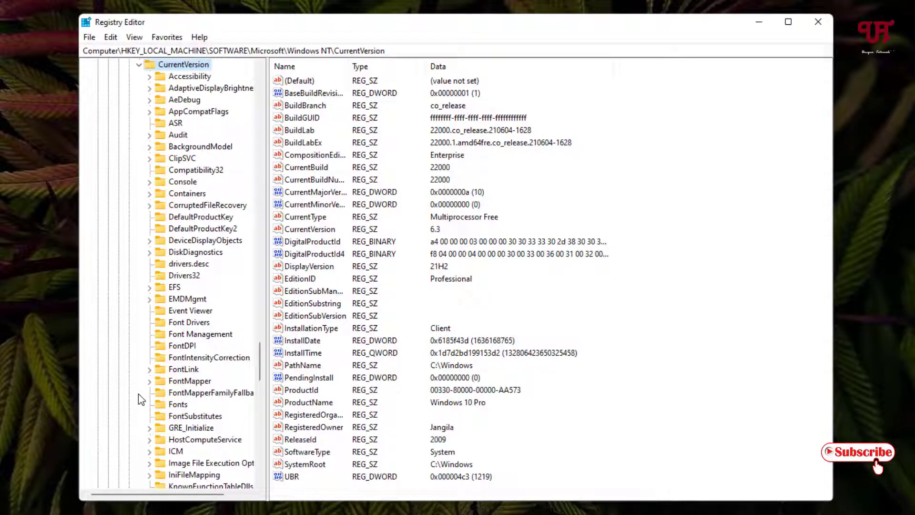
- Check the OEM subkey, then return to the CurrentVersion key to list its values
scroll(139, 394, "down", 6)
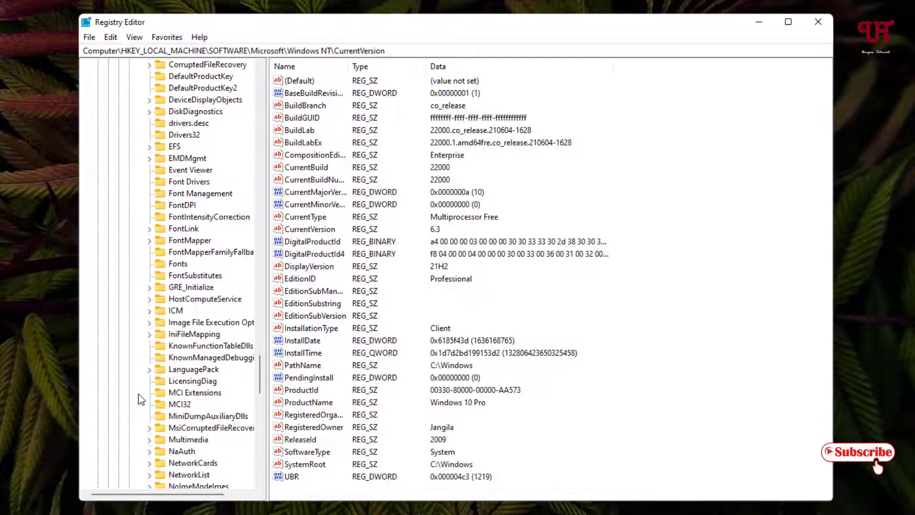
scroll(138, 394, "down", 2)
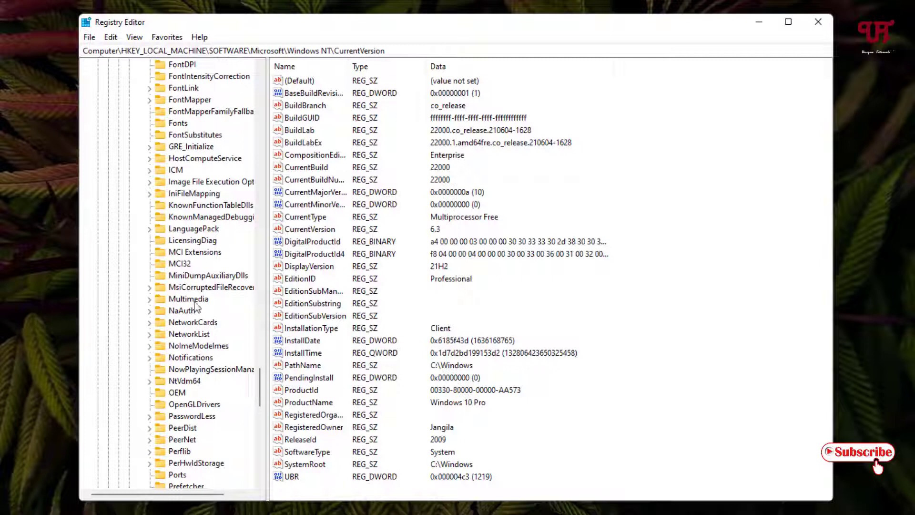
left_click(177, 394)
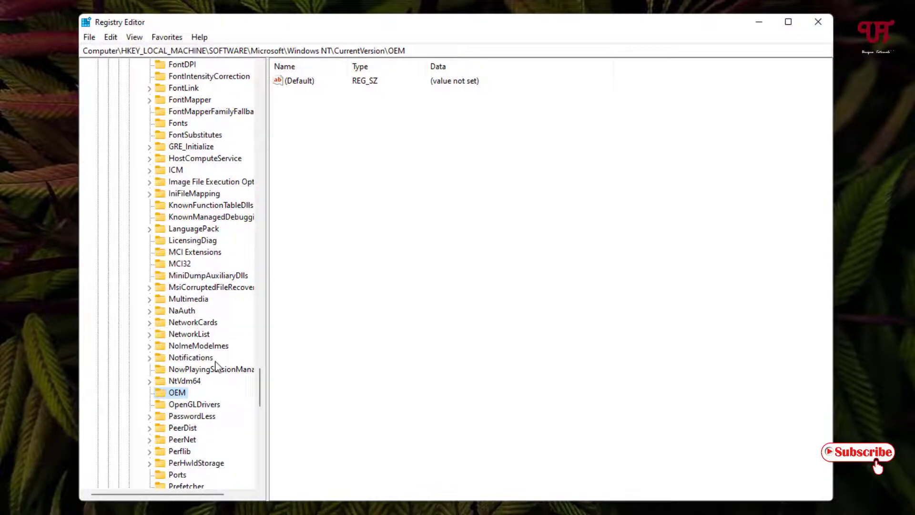
scroll(216, 366, "up", 13)
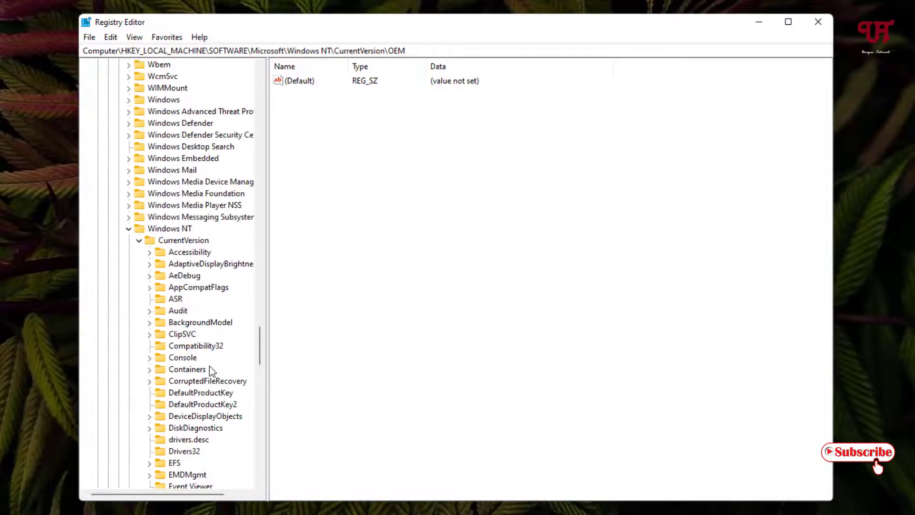
left_click(181, 241)
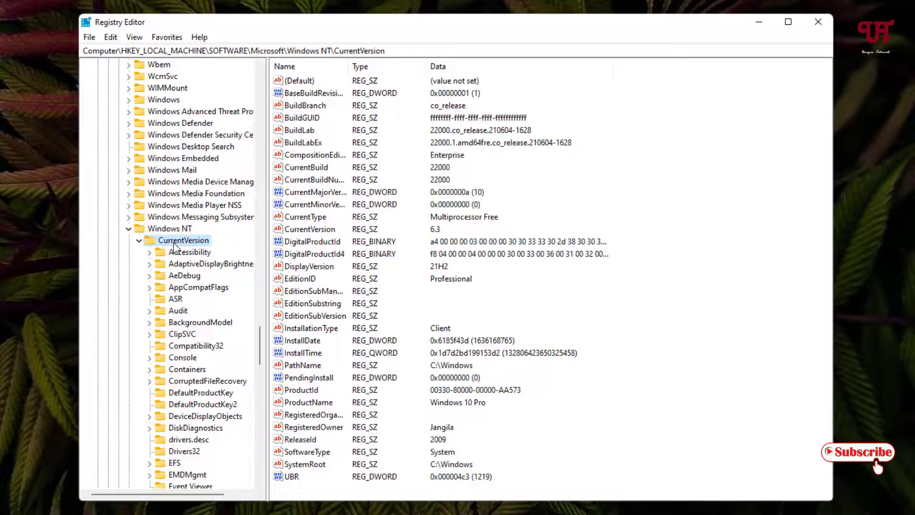
- Add a new key under CurrentVersion and name it OEMInformation
right_click(174, 242)
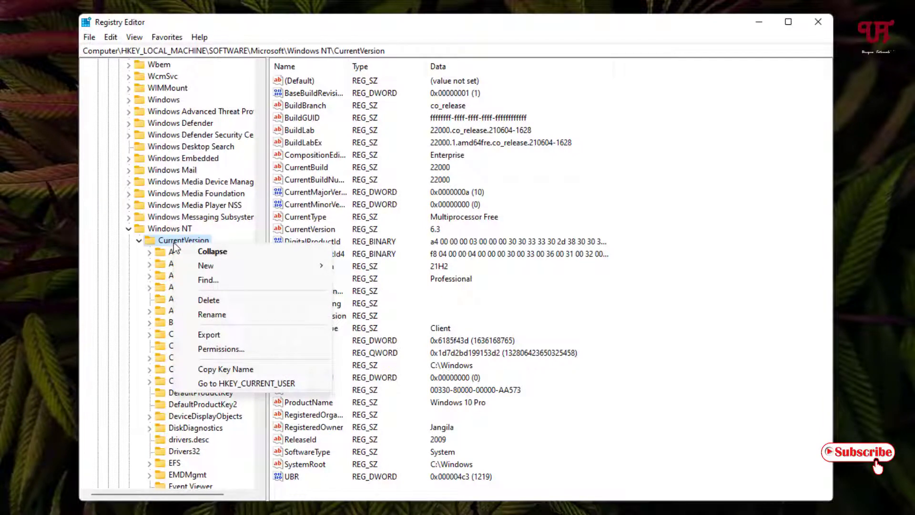
mouse_move(212, 270)
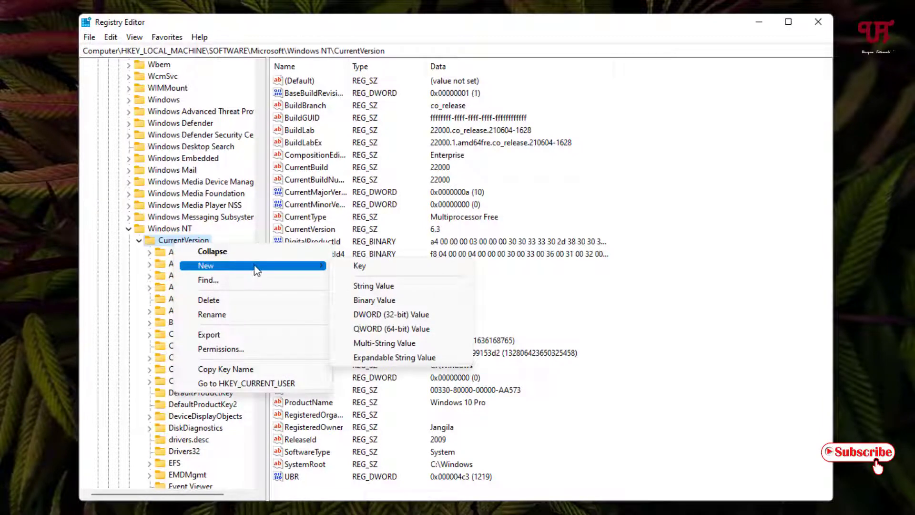
left_click(363, 267)
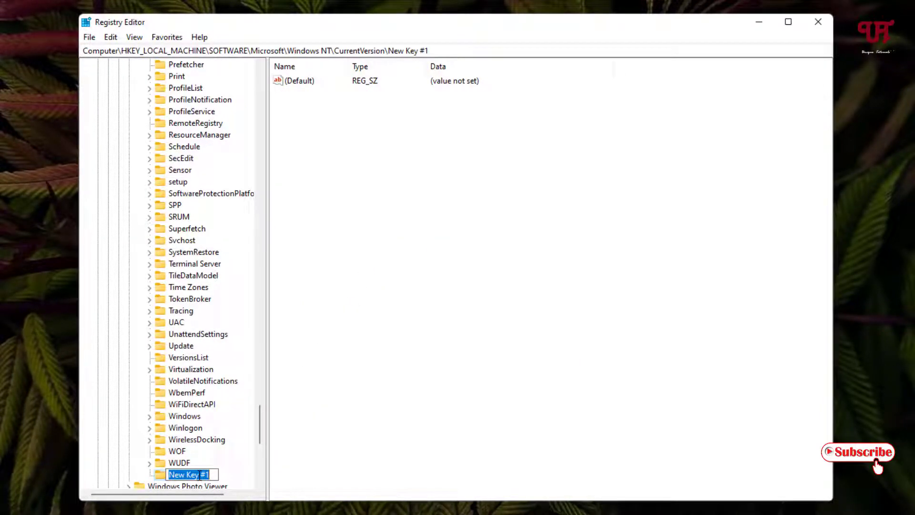
type("OEM")
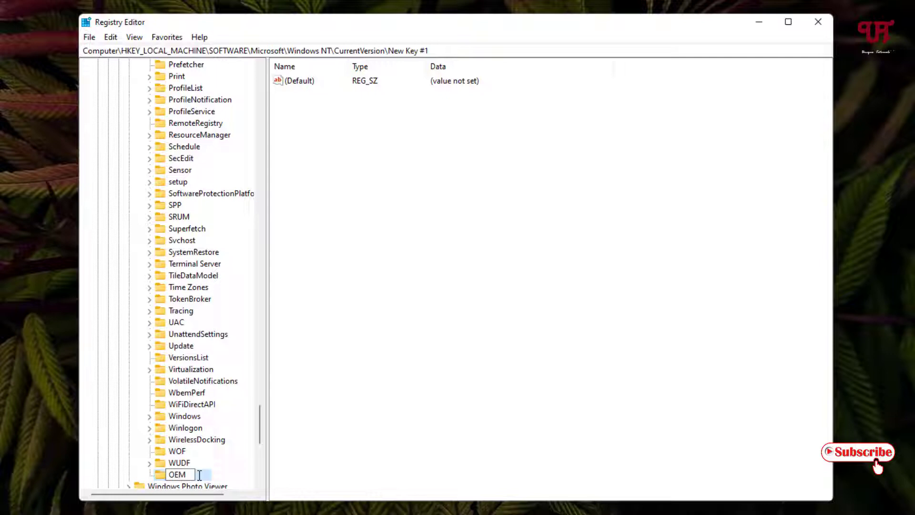
type("Information")
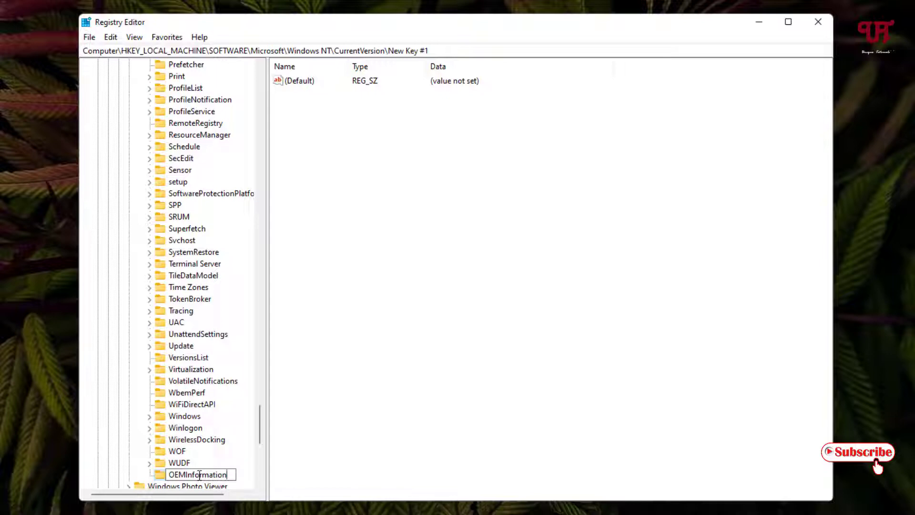
key("Return")
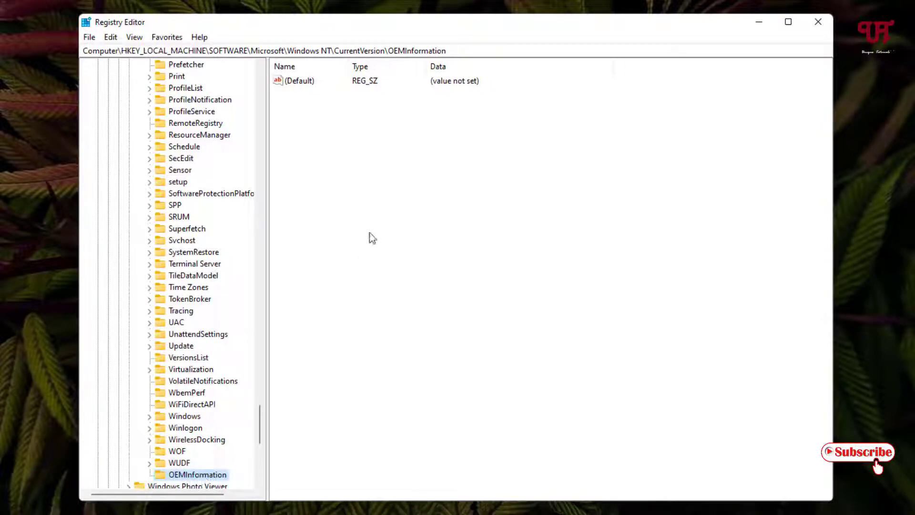
- Create a REG_SZ string value named Model inside OEMInformation
right_click(384, 152)
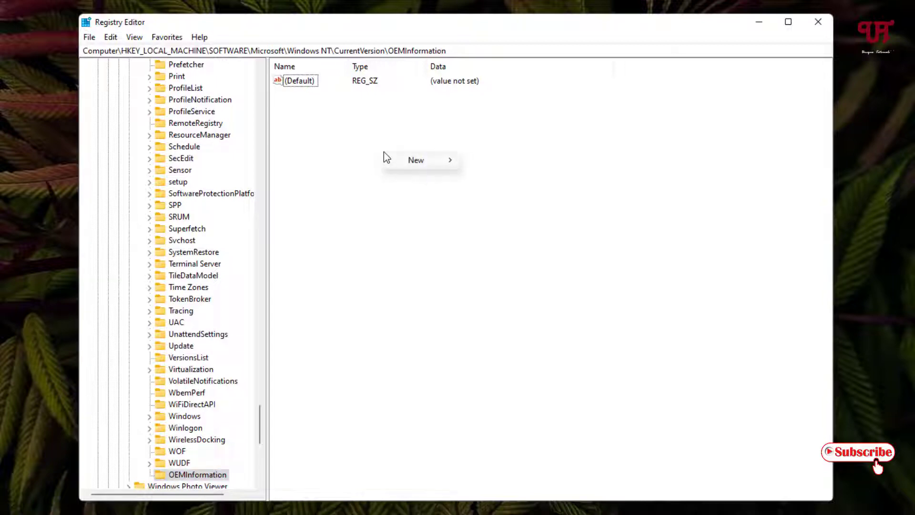
mouse_move(414, 160)
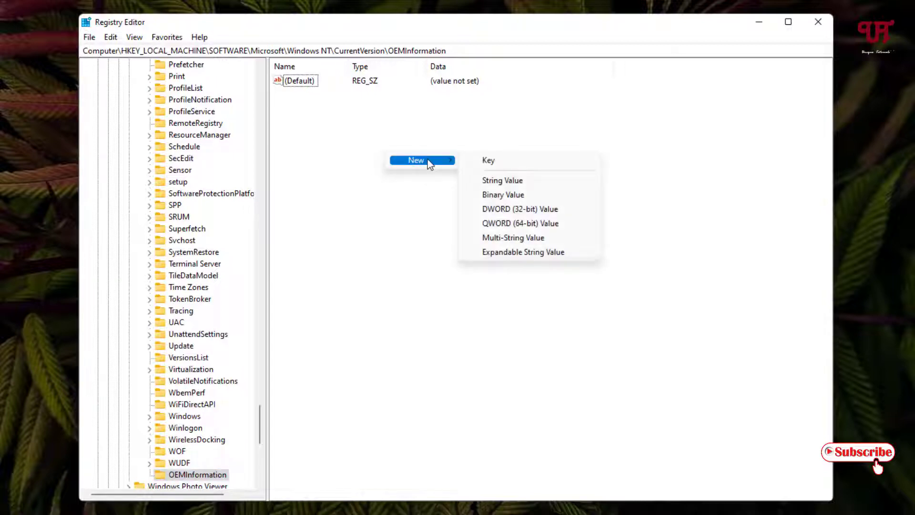
left_click(495, 181)
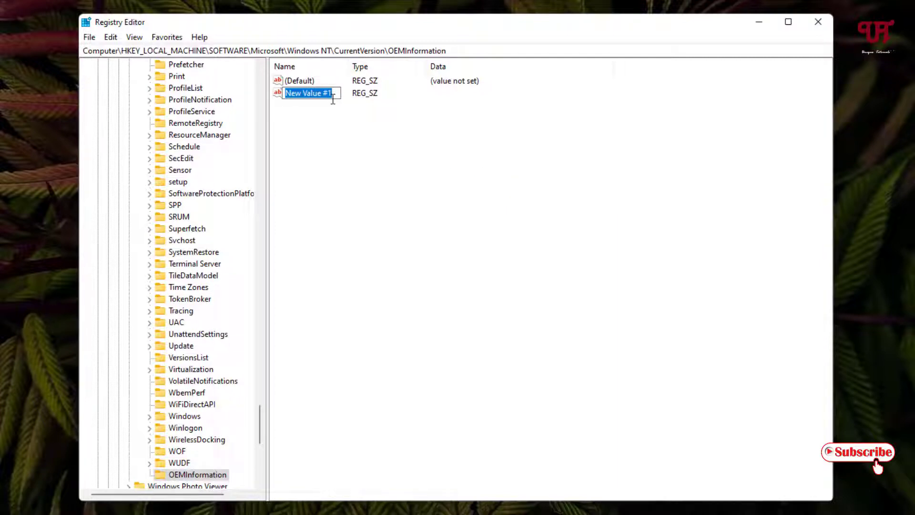
type("M")
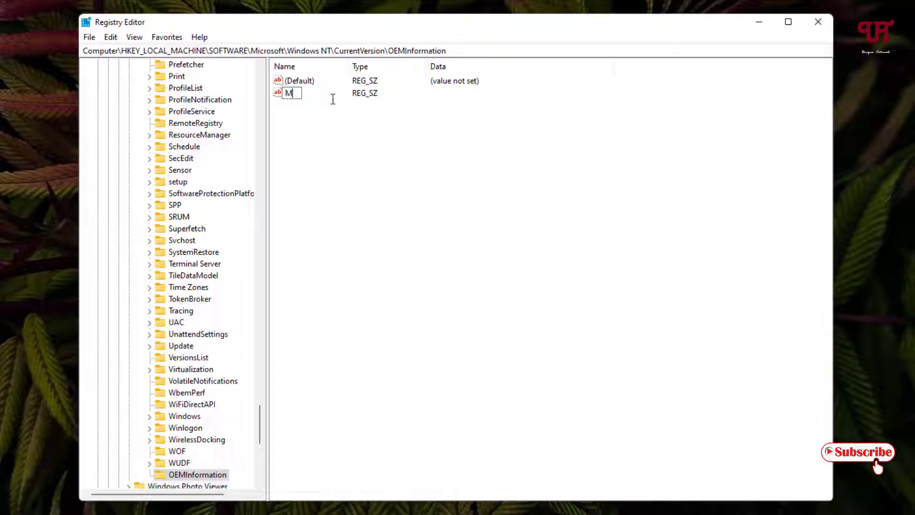
type("odel")
key("Return")
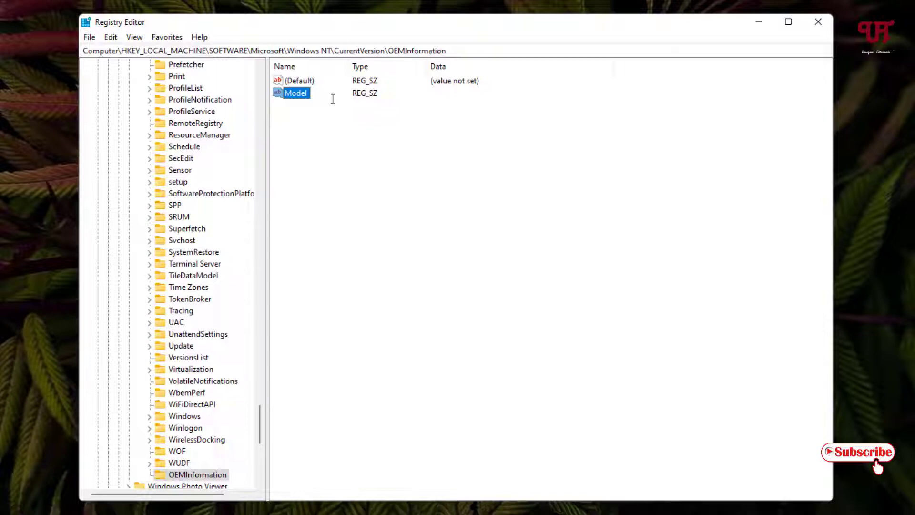
- Edit the Model string and save uniquetutorials as its value data
double_click(296, 93)
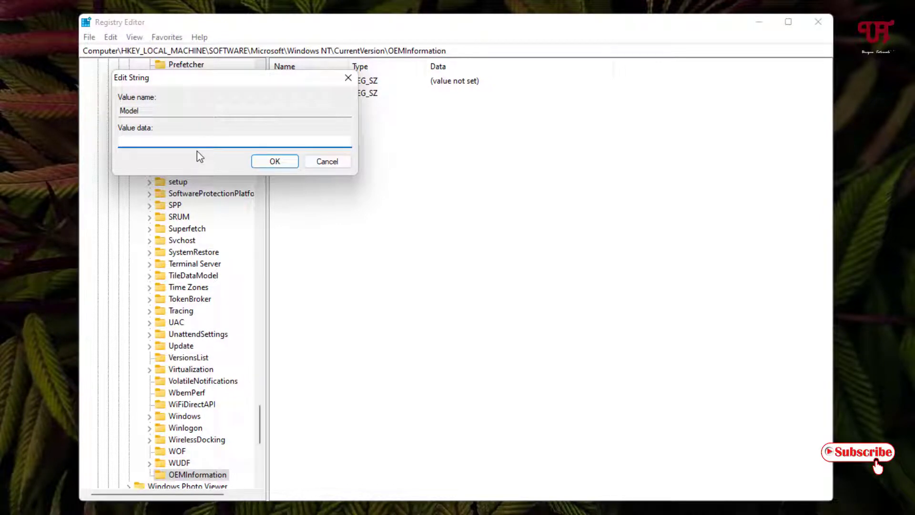
type("uniquetutorials")
left_click(274, 162)
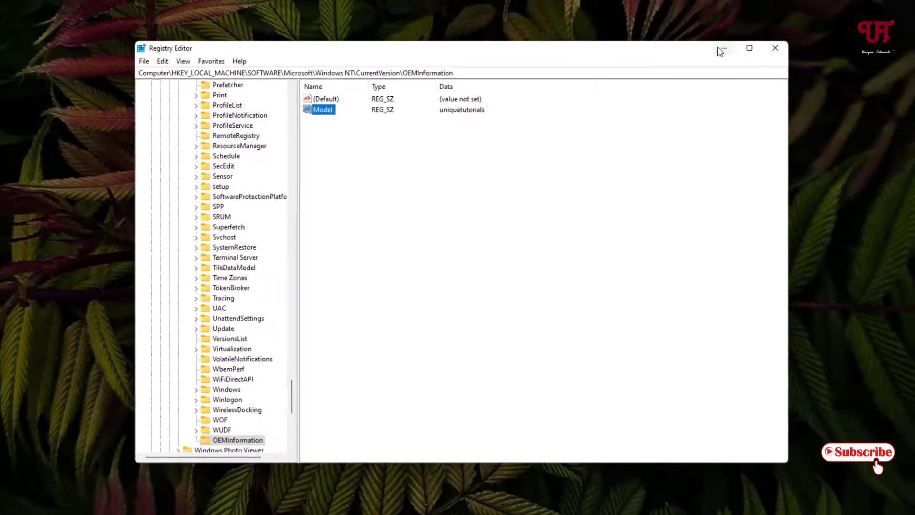
- Minimize Registry Editor, reopen Settings to check the System page, then close Settings
left_click(754, 24)
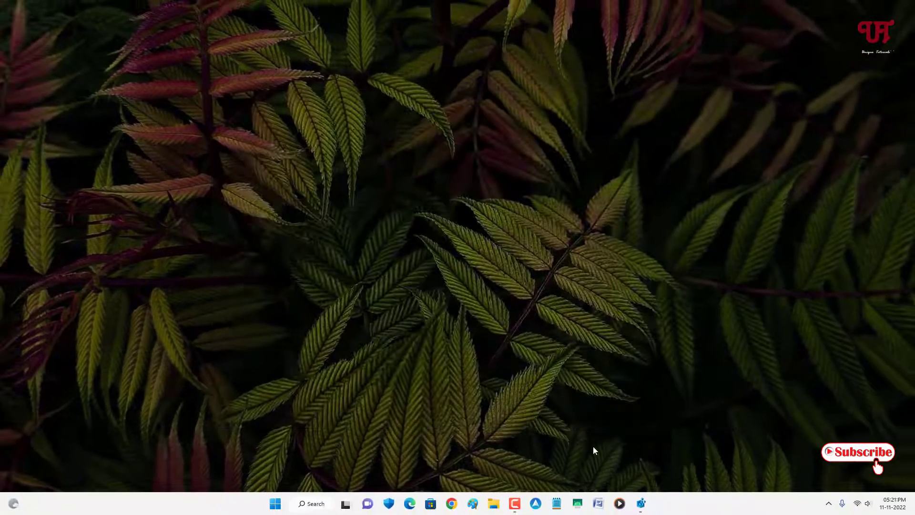
left_click(274, 506)
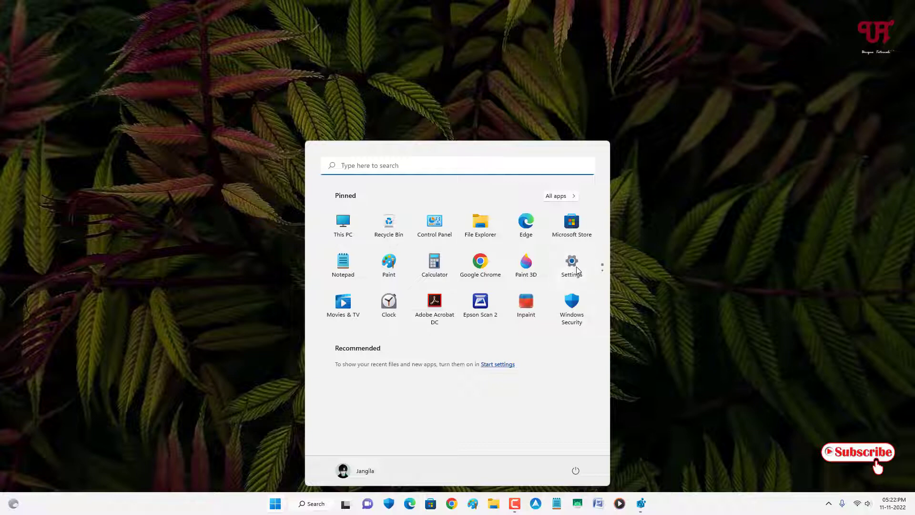
left_click(572, 264)
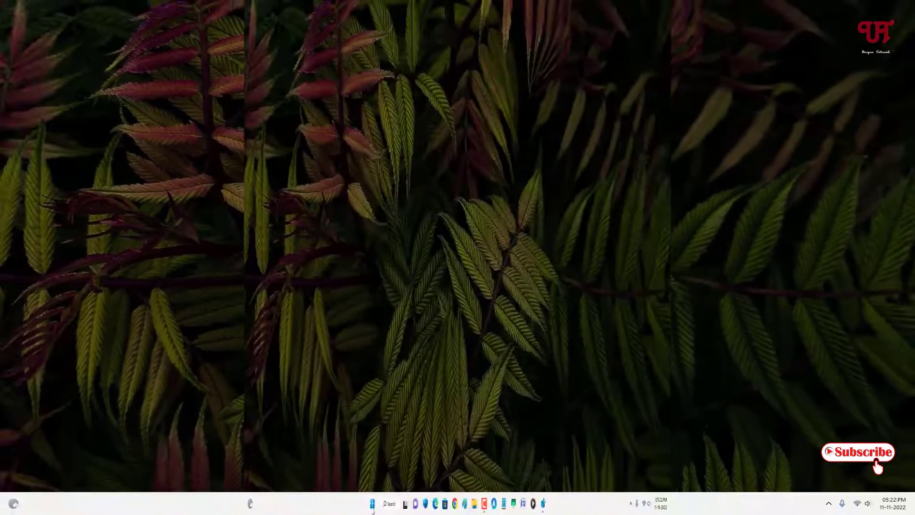
left_click(373, 504)
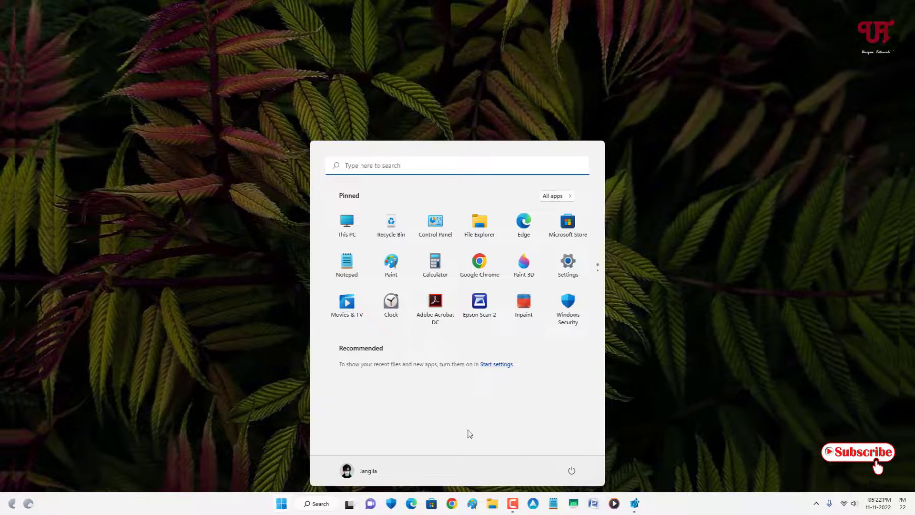
left_click(572, 263)
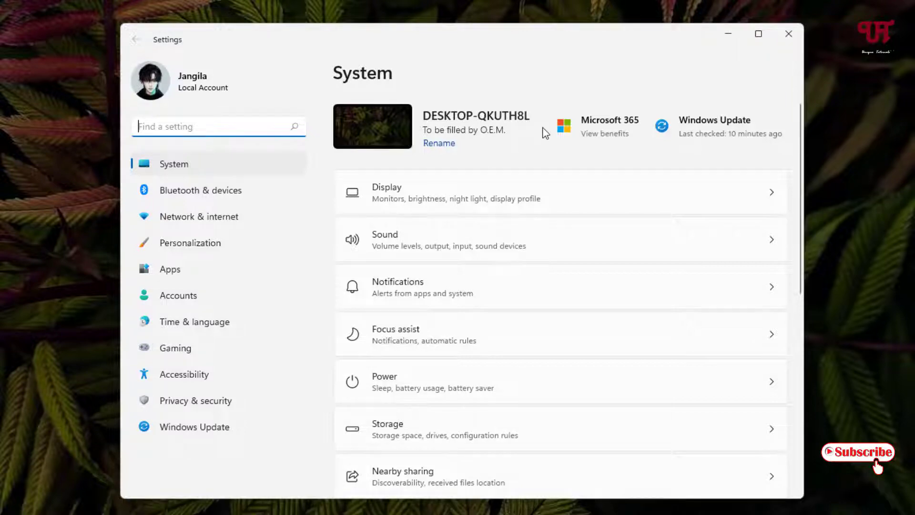
left_click(789, 33)
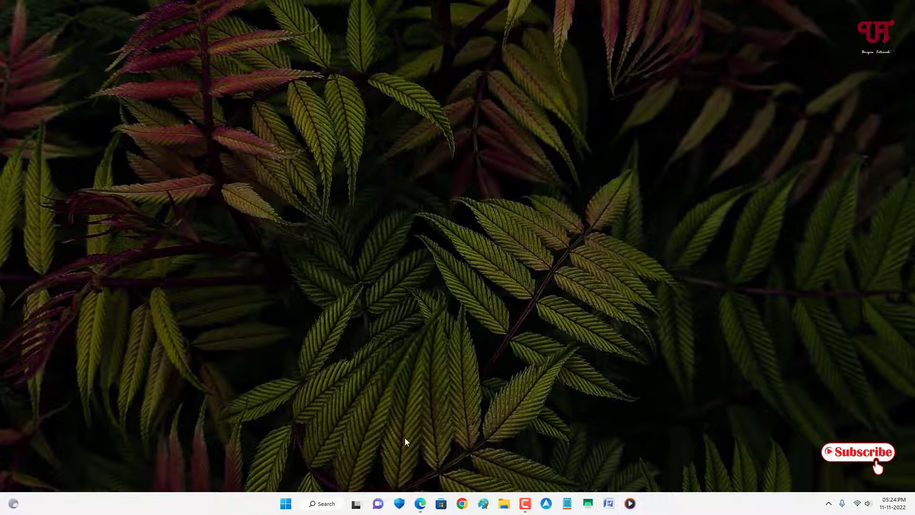
- Download winaerotweaker.zip from the Winaero Tweaker page in Edge and dismiss the ad
left_click(421, 503)
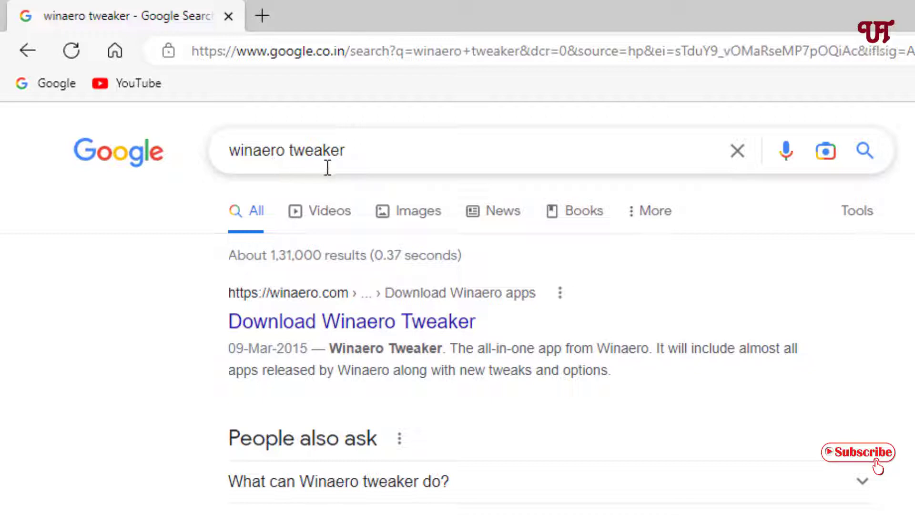
left_click(351, 334)
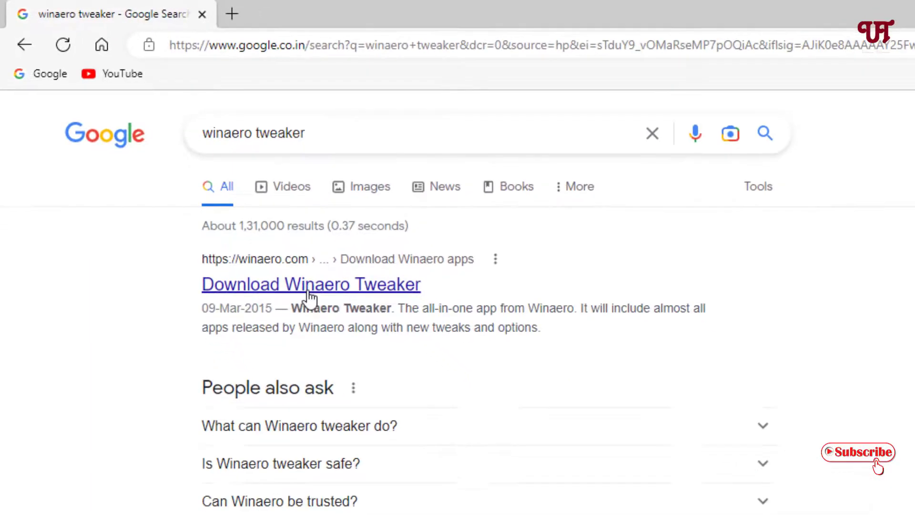
scroll(413, 295, "down", 7)
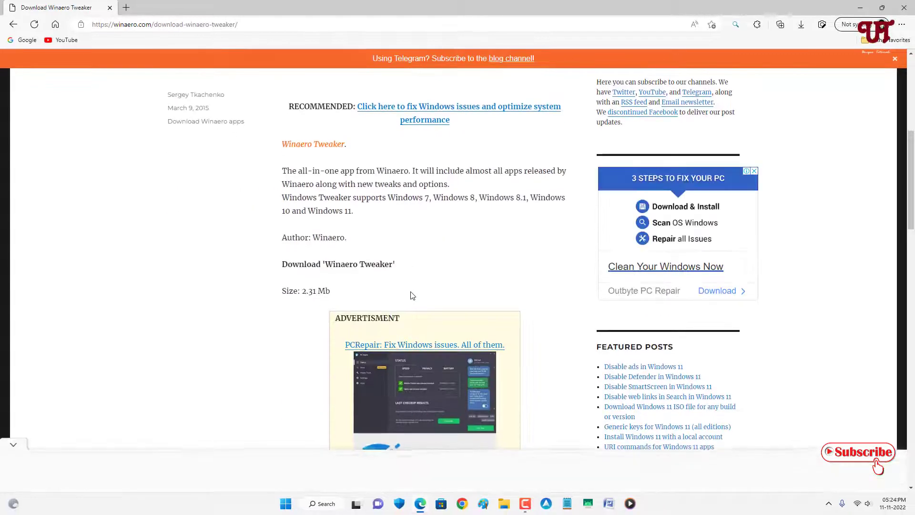
scroll(413, 295, "down", 5)
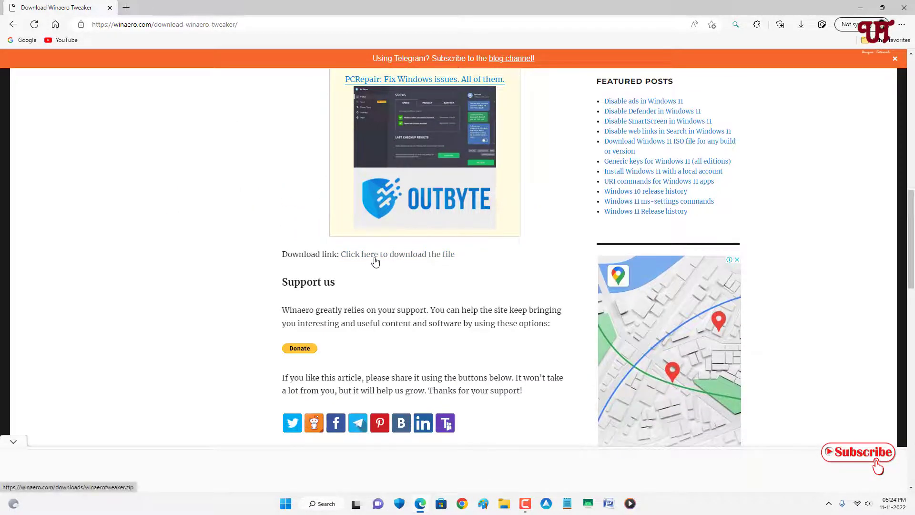
left_click(411, 256)
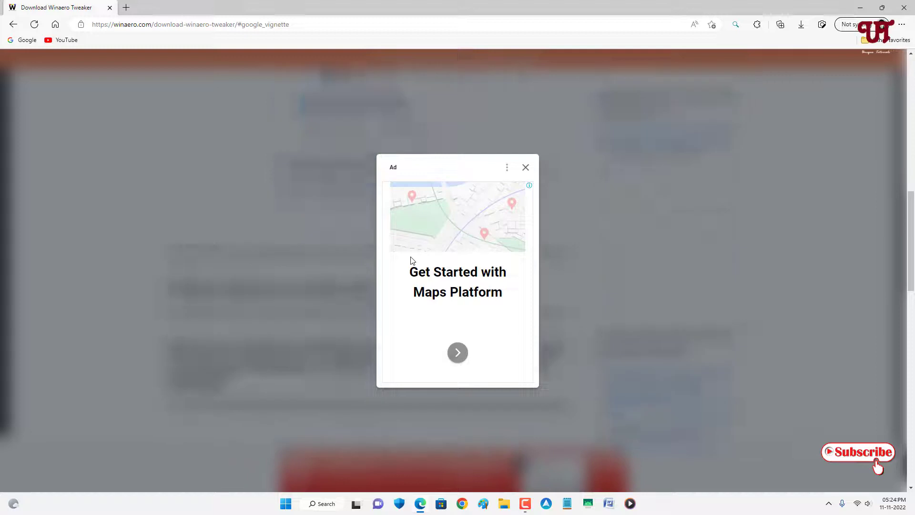
left_click(526, 169)
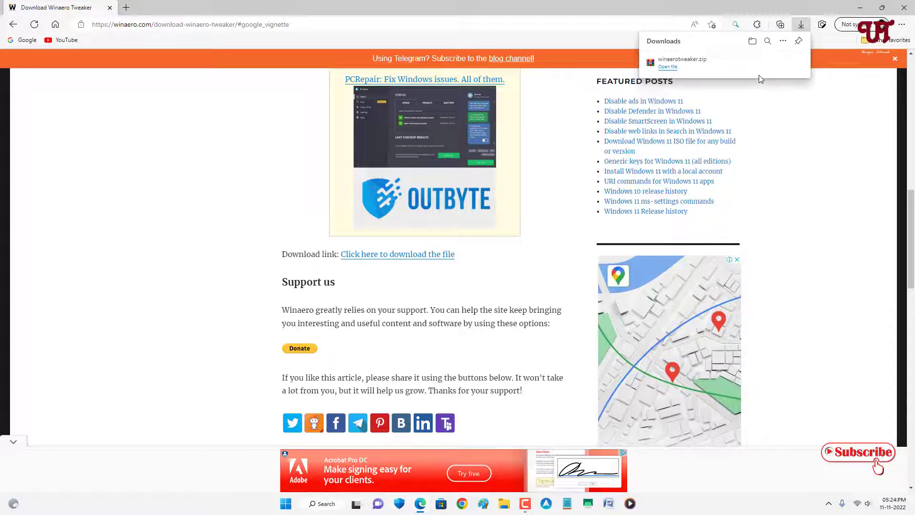
- Close the browser and extract the archive in WinRAR into a winaerotweaker folder
left_click(905, 7)
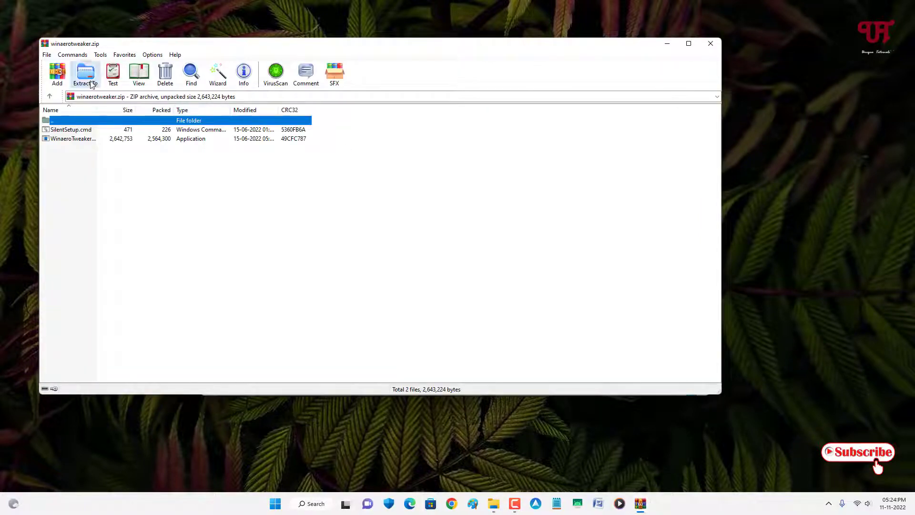
left_click(92, 84)
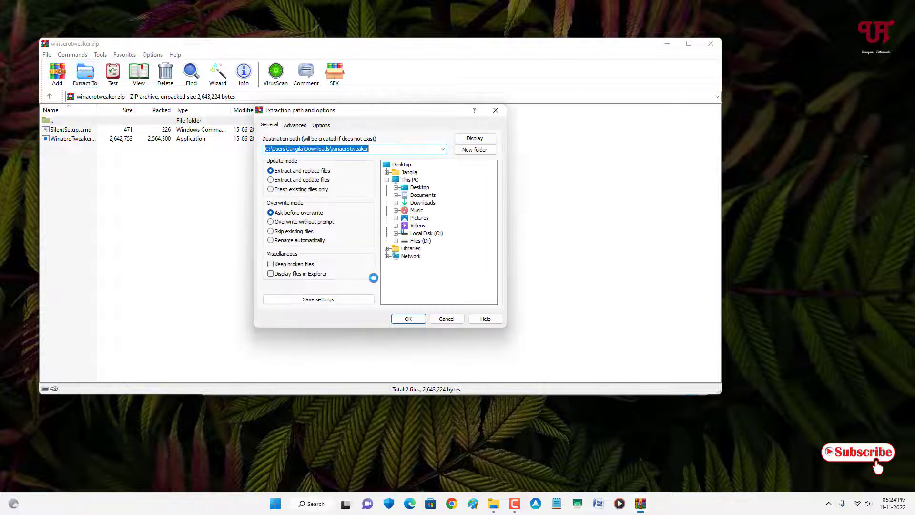
left_click(413, 322)
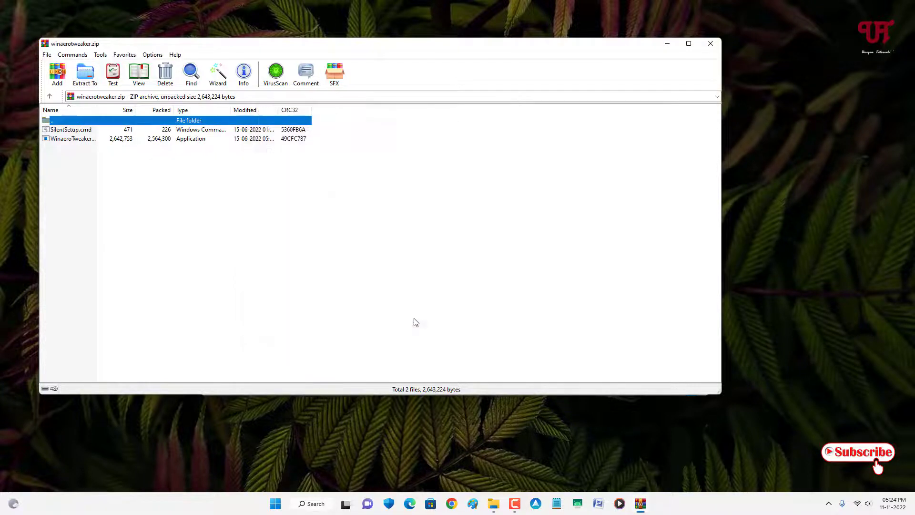
left_click(711, 43)
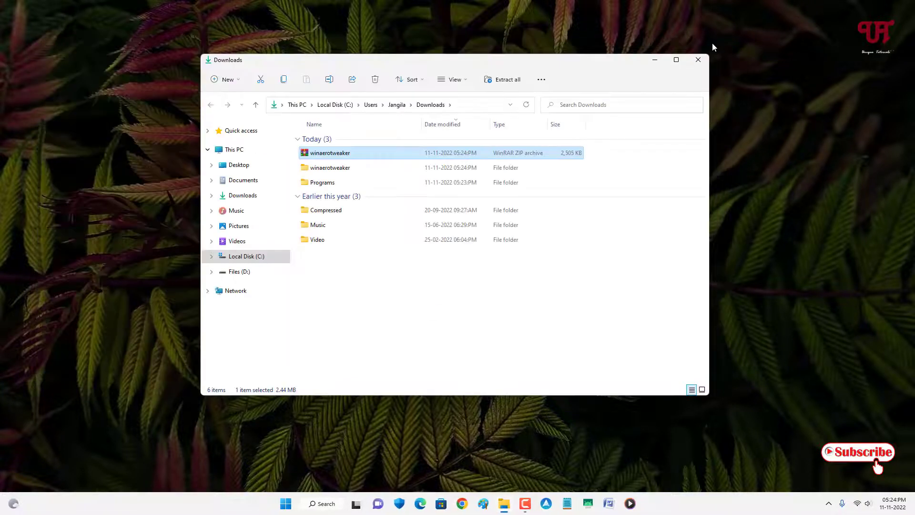
- Launch WinaeroTweaker-1.40.0.0-setup from the extracted winaerotweaker folder
double_click(326, 168)
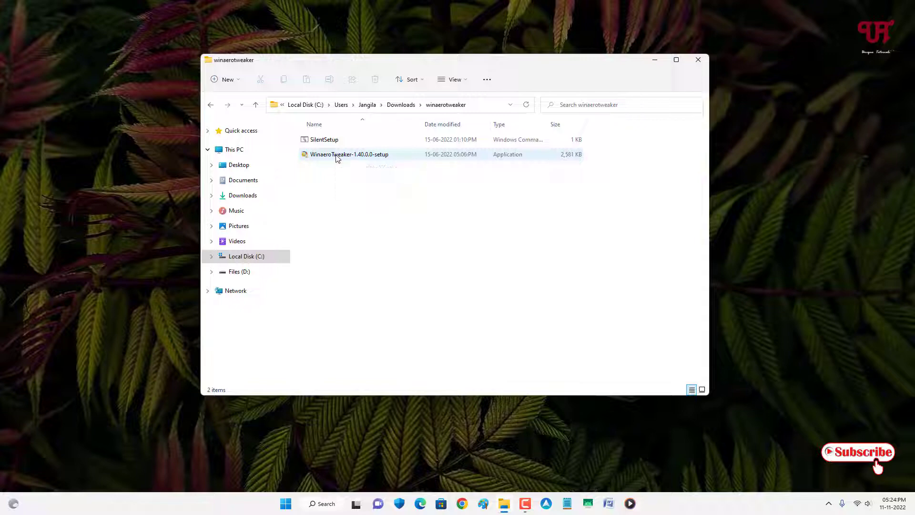
double_click(336, 155)
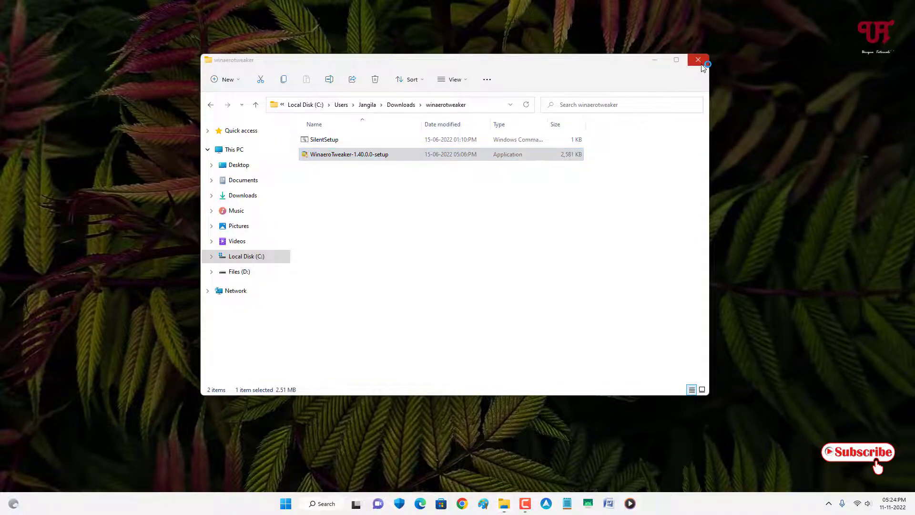
left_click(699, 61)
left_click(510, 327)
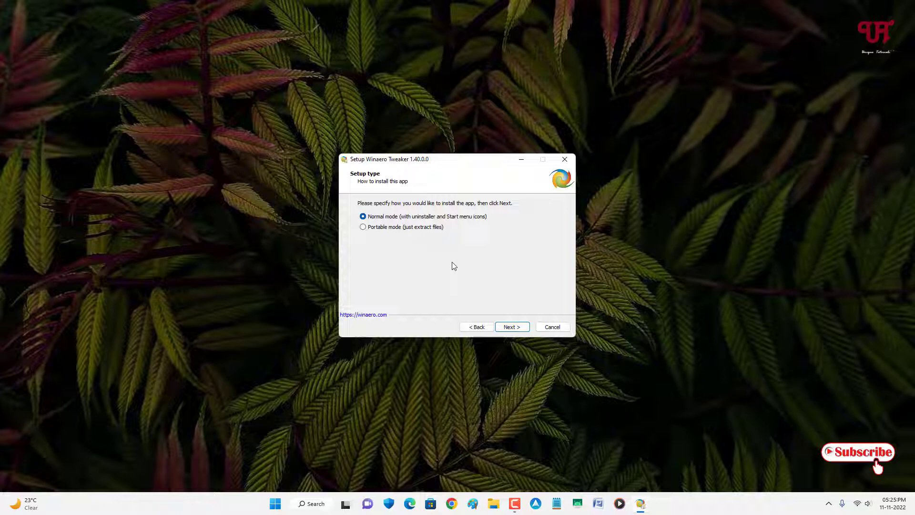
- Install Winaero Tweaker in normal mode with default folders and a desktop icon
left_click(512, 327)
left_click(395, 298)
left_click(525, 328)
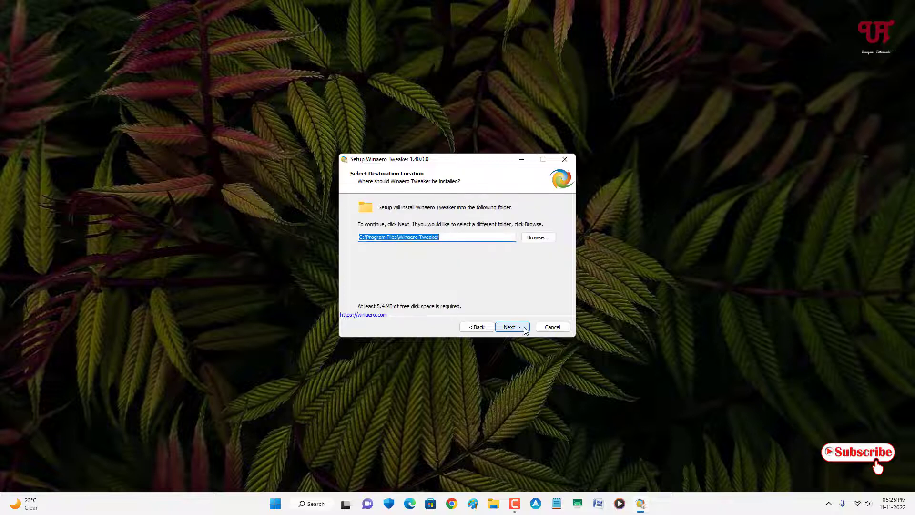
left_click(524, 328)
left_click(526, 329)
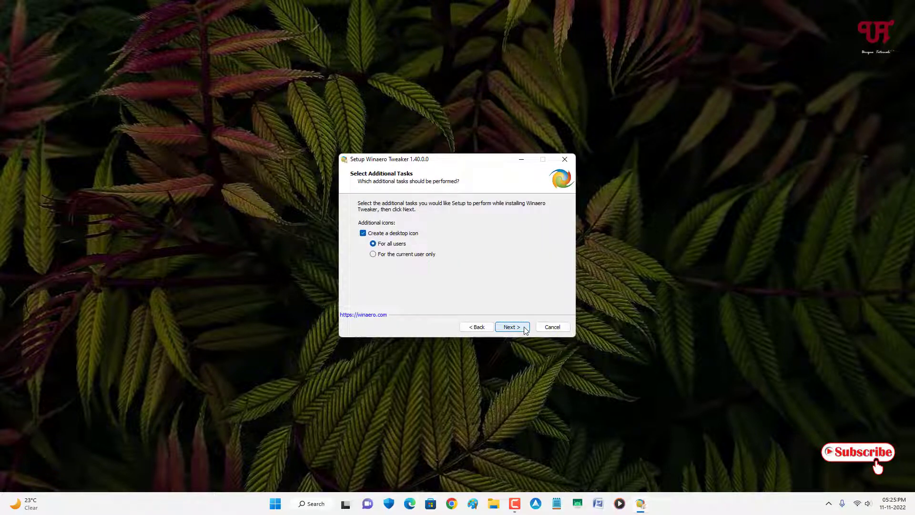
left_click(520, 328)
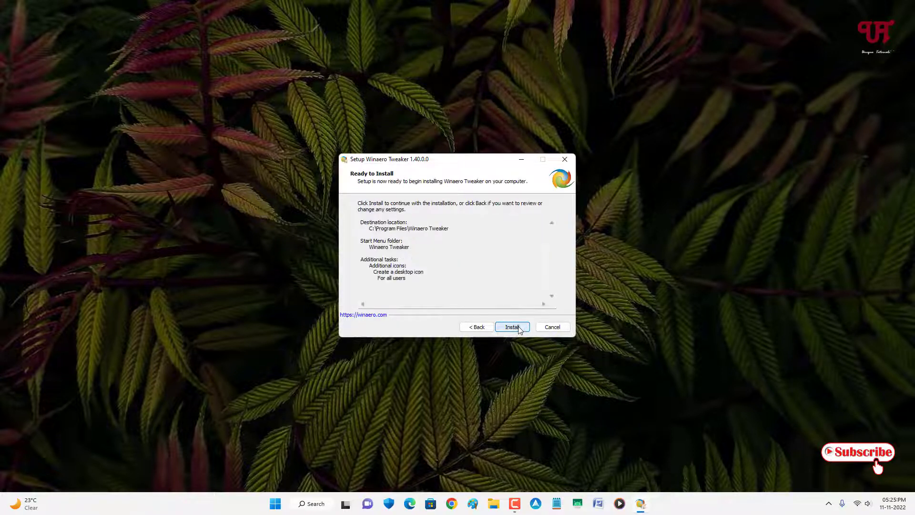
left_click(512, 327)
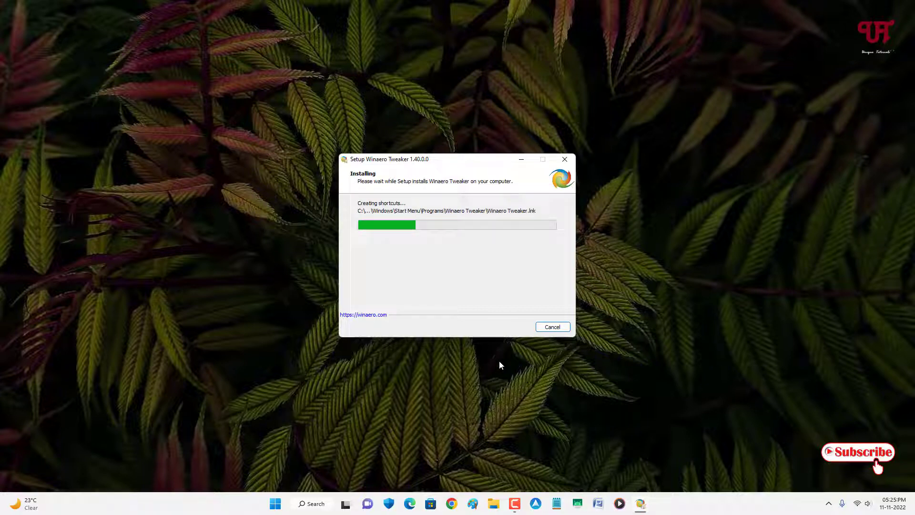
- Finish setup without visiting Winaero.com, launch Winaero Tweaker and accept its licence terms
left_click(428, 254)
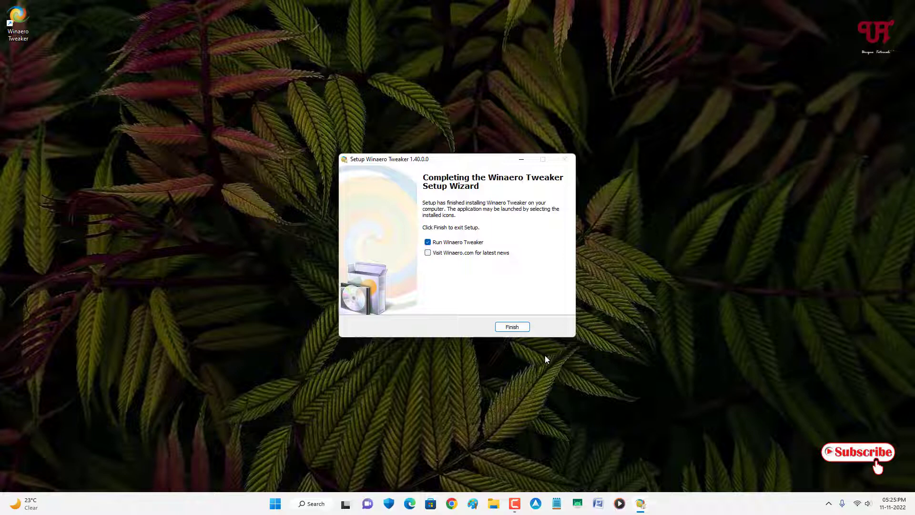
left_click(513, 327)
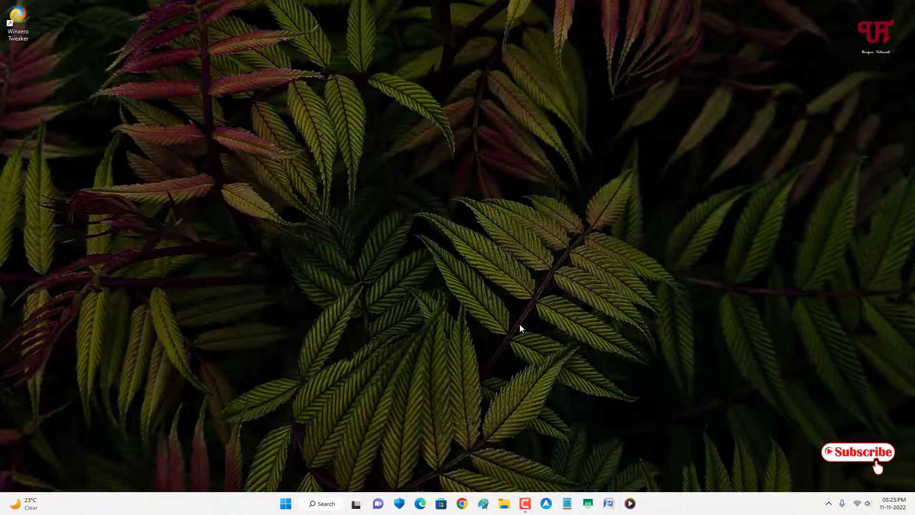
left_click(407, 362)
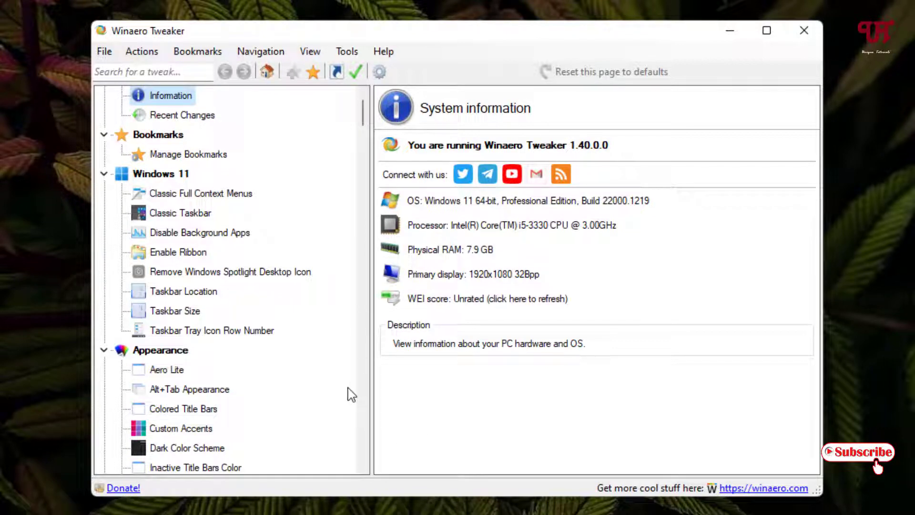
- Scroll the left tree down to Tools and open Change OEM Information
scroll(351, 395, "down", 20)
scroll(351, 394, "down", 20)
scroll(352, 394, "down", 20)
scroll(352, 395, "down", 3)
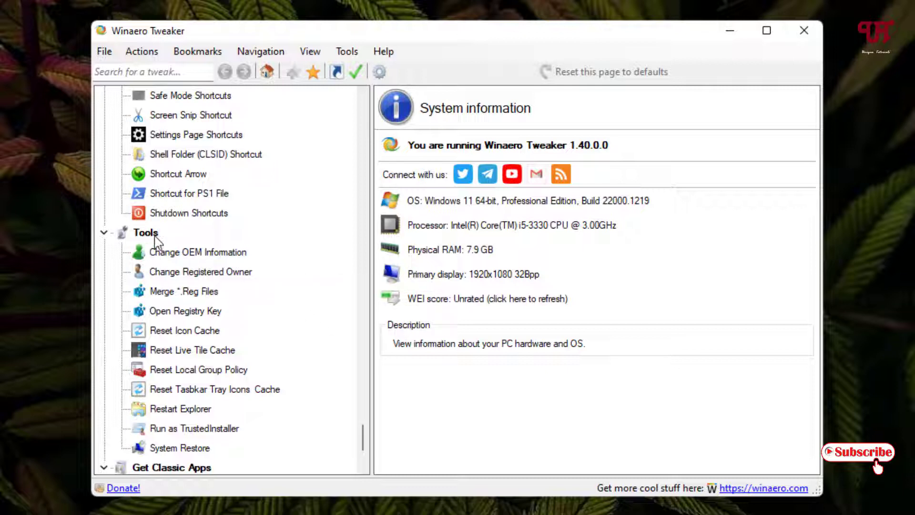
left_click(208, 260)
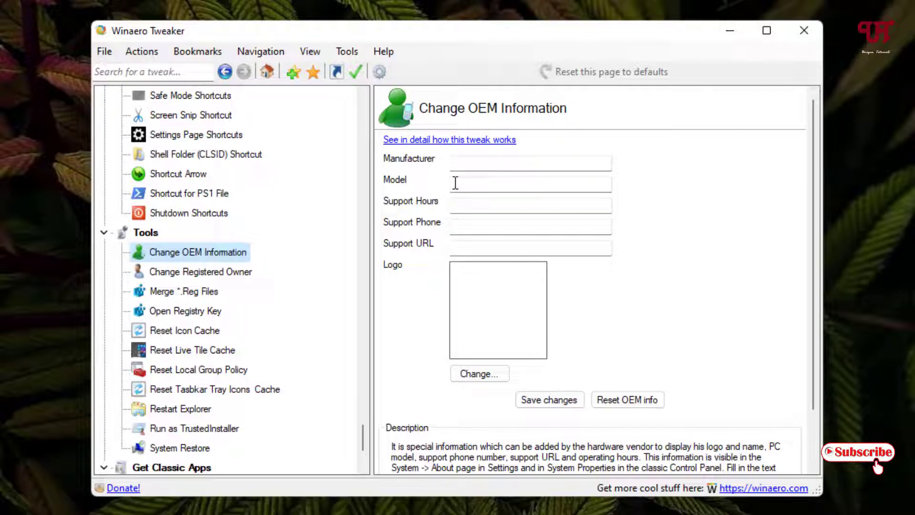
- Enter 'uniquetutorials' as the OEM Model, save the changes, and minimize Winaero Tweaker
left_click(474, 185)
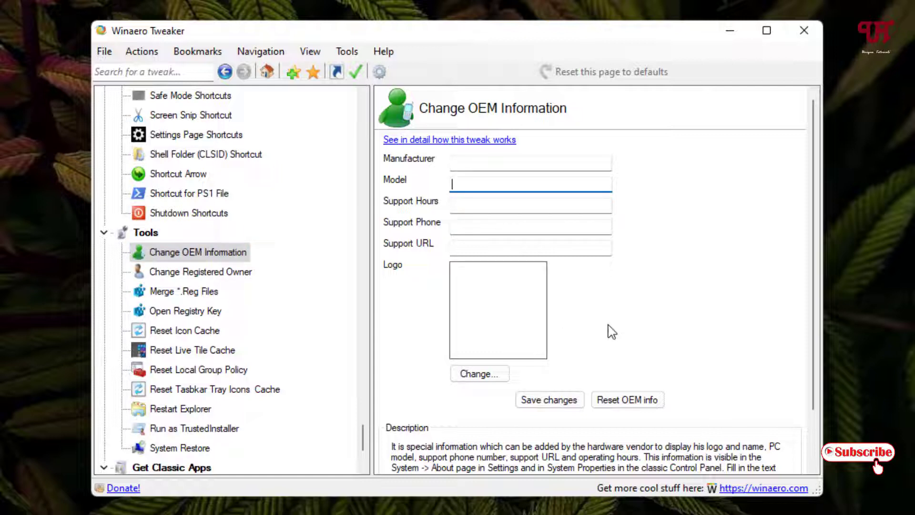
type("uniquetutorials")
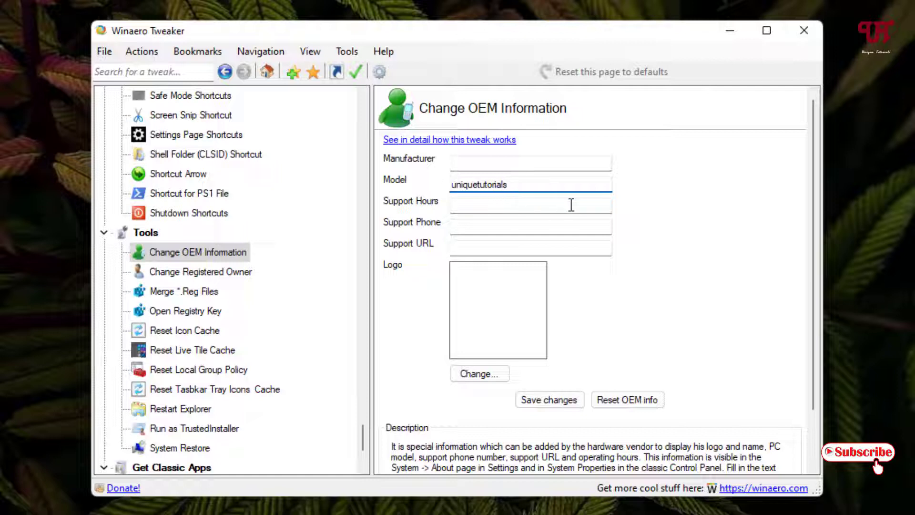
left_click(550, 405)
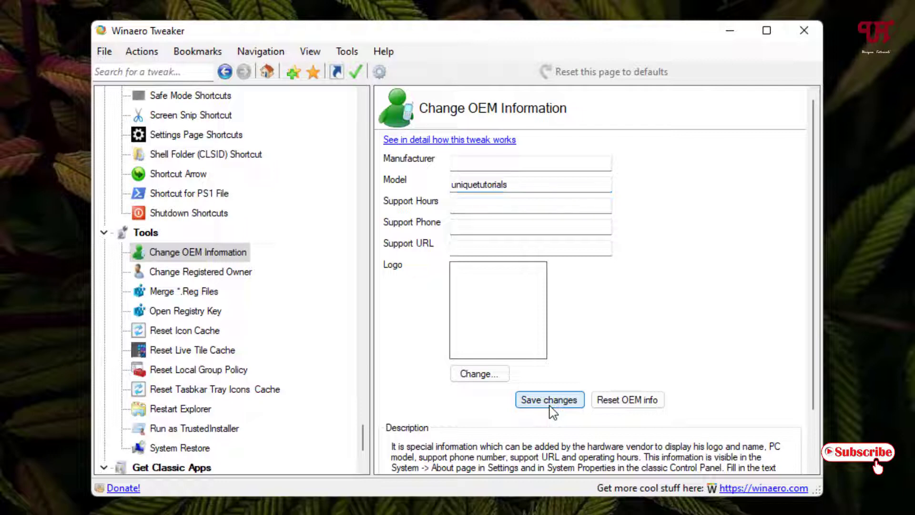
left_click(731, 32)
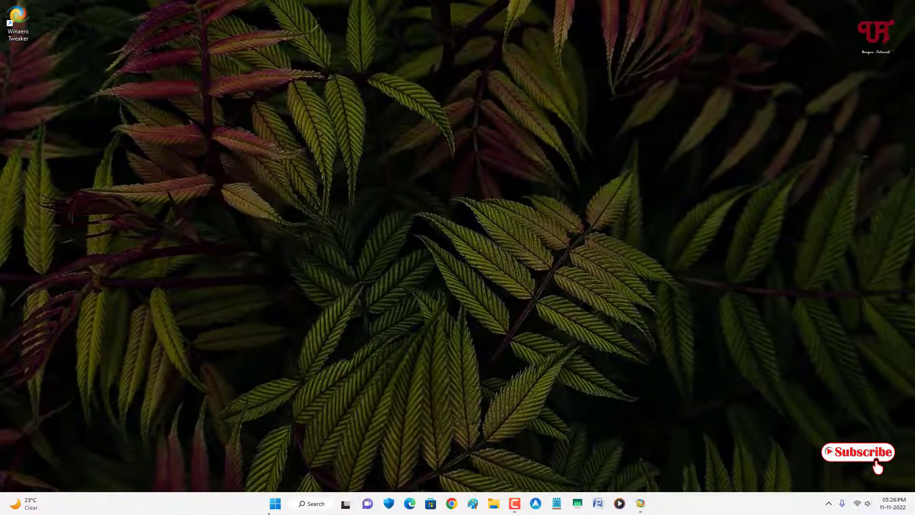
left_click(268, 511)
left_click(575, 265)
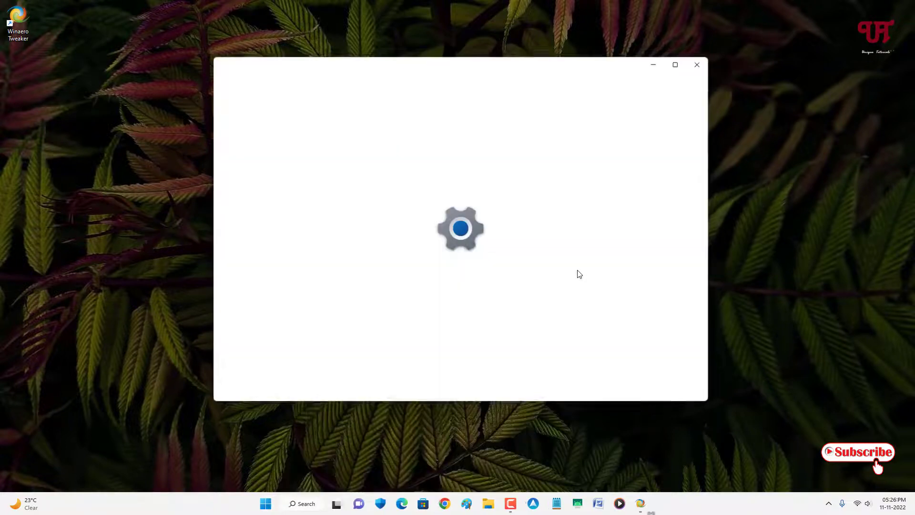
scroll(578, 291, "down", 5)
scroll(576, 298, "down", 3)
left_click(464, 365)
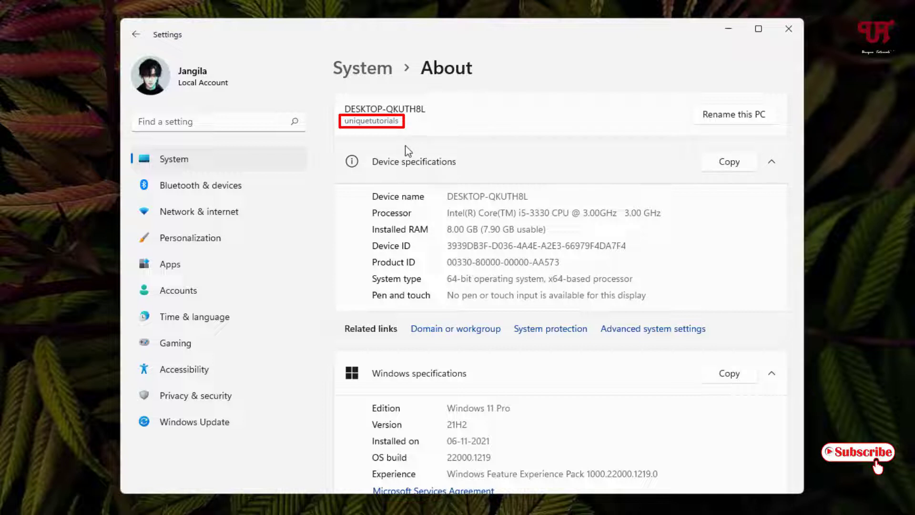
left_click(793, 29)
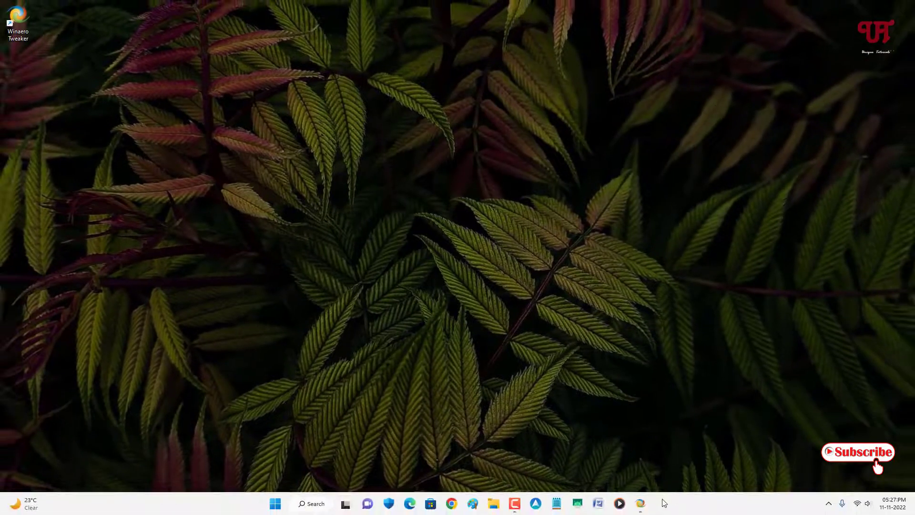
- Restore Winaero Tweaker from the taskbar and confirm resetting the OEM information
left_click(641, 504)
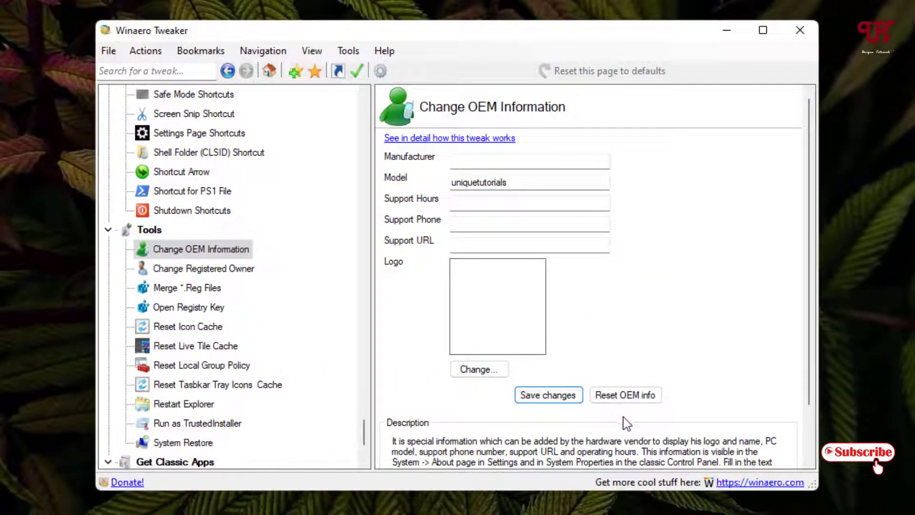
left_click(621, 400)
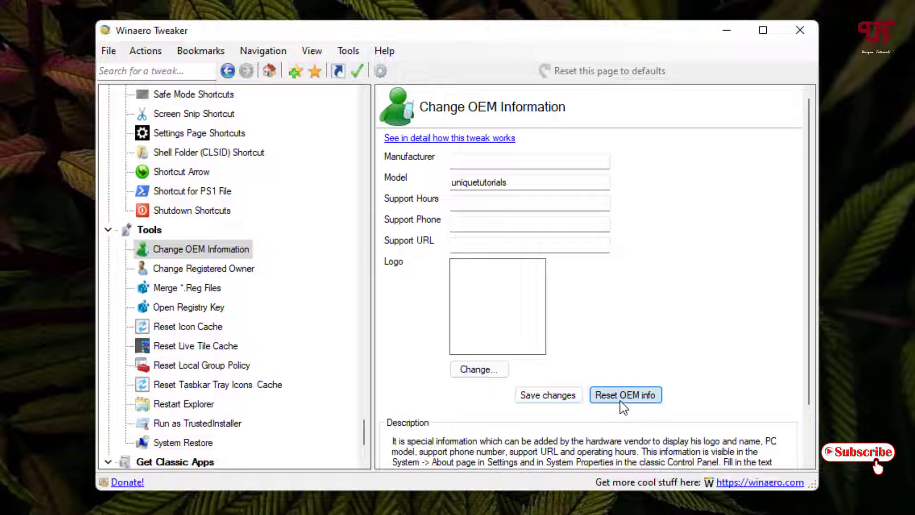
left_click(496, 318)
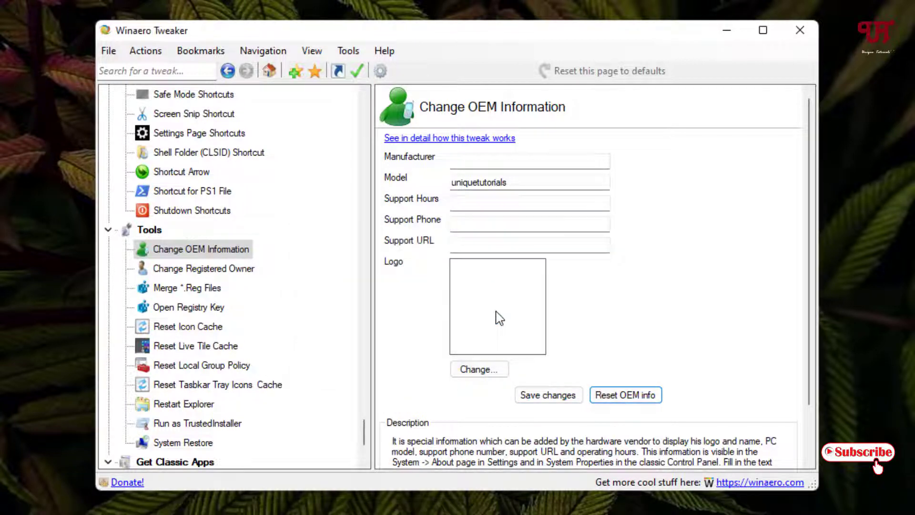